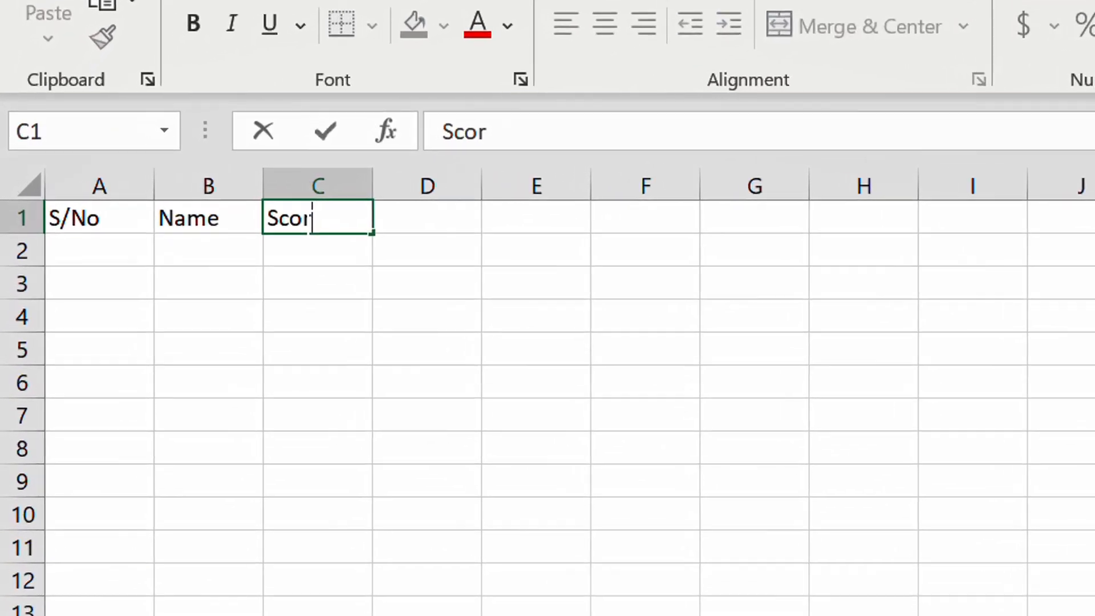
# Enter a first name in B2 and the score 56 in C2, and widen the Name column
pyautogui.click(188, 249)
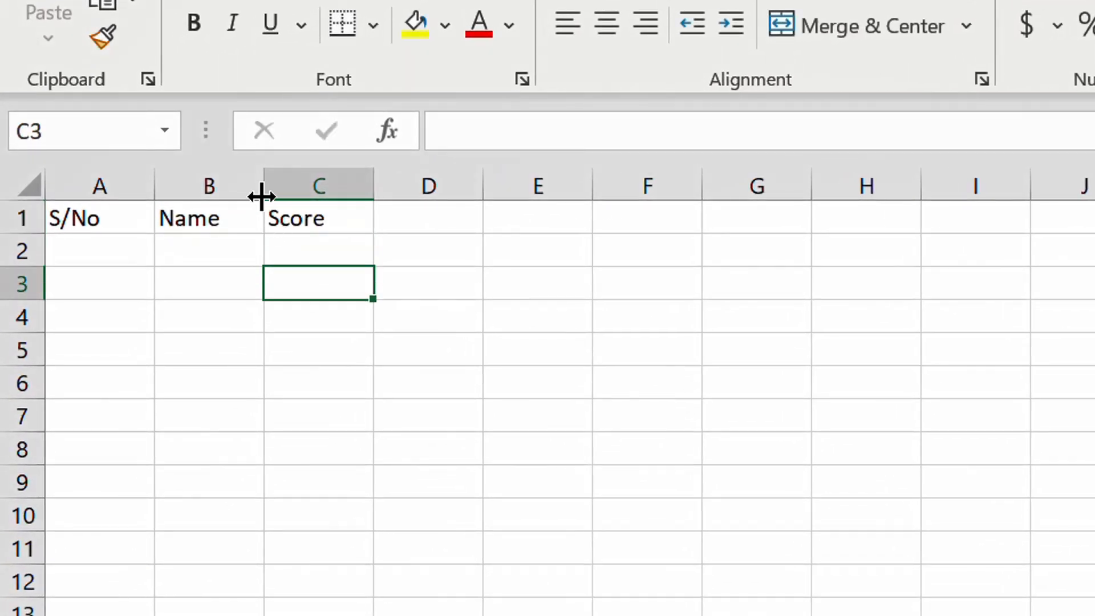
pyautogui.click(192, 260)
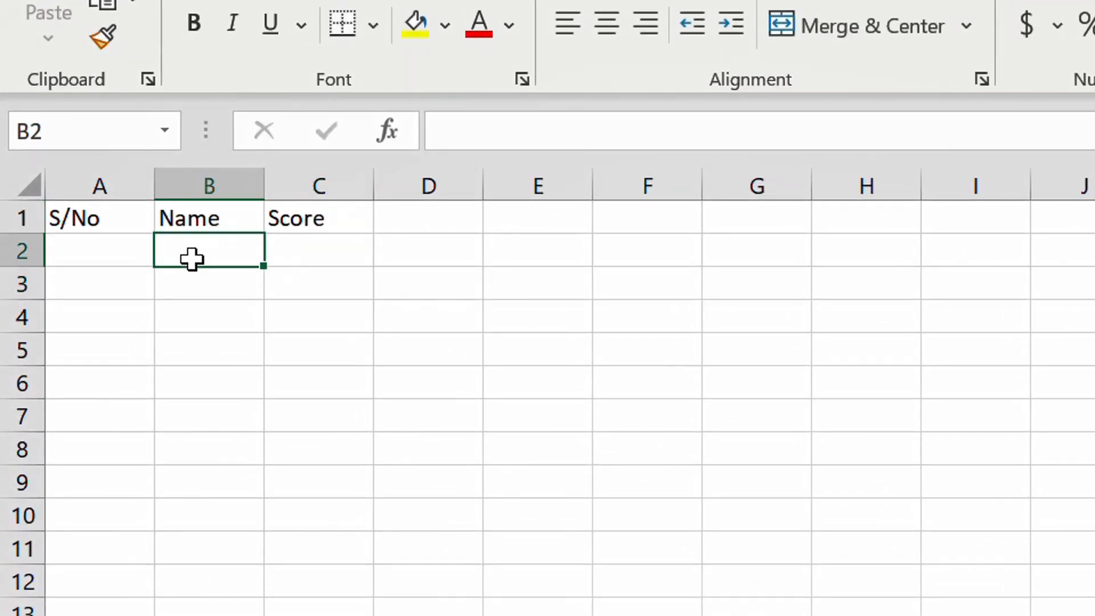
pyautogui.write('Kingsley')
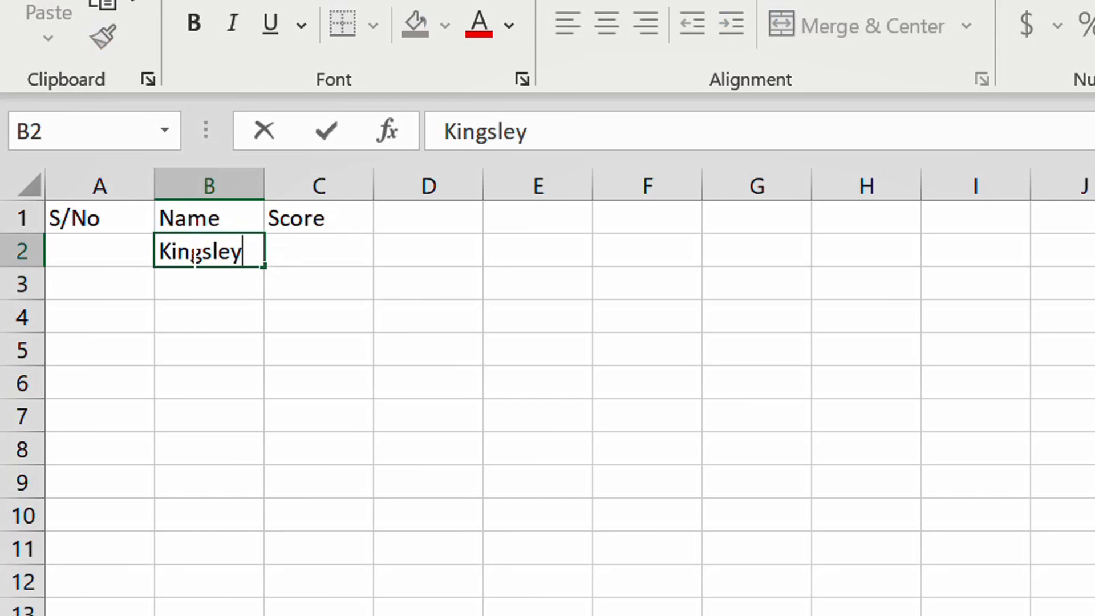
pyautogui.click(293, 252)
pyautogui.write('56')
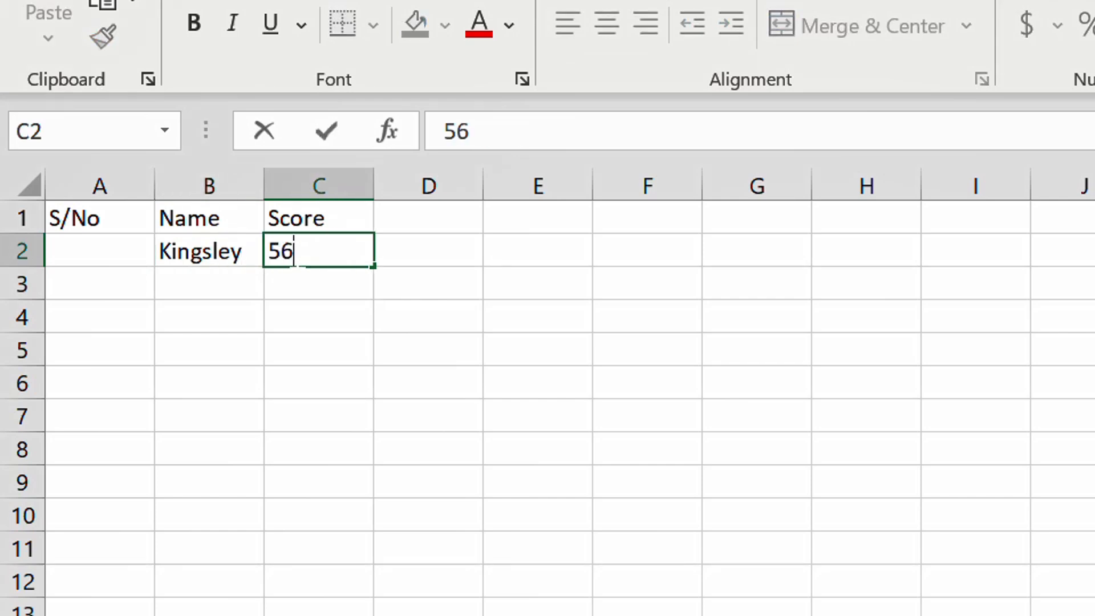
pyautogui.press('Return')
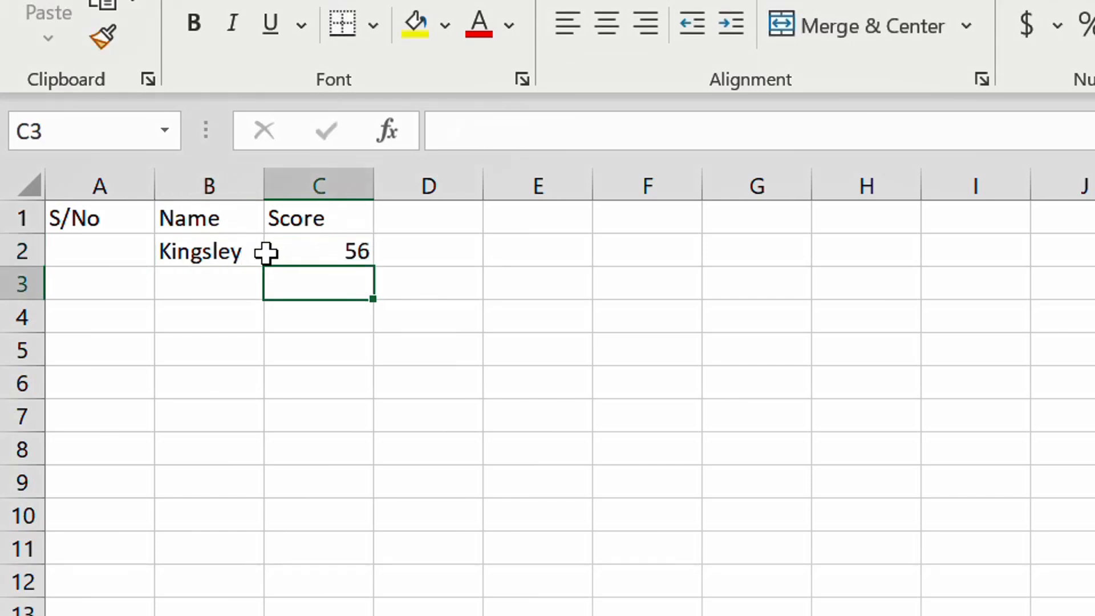
pyautogui.moveTo(264, 183); pyautogui.dragTo(311, 183)
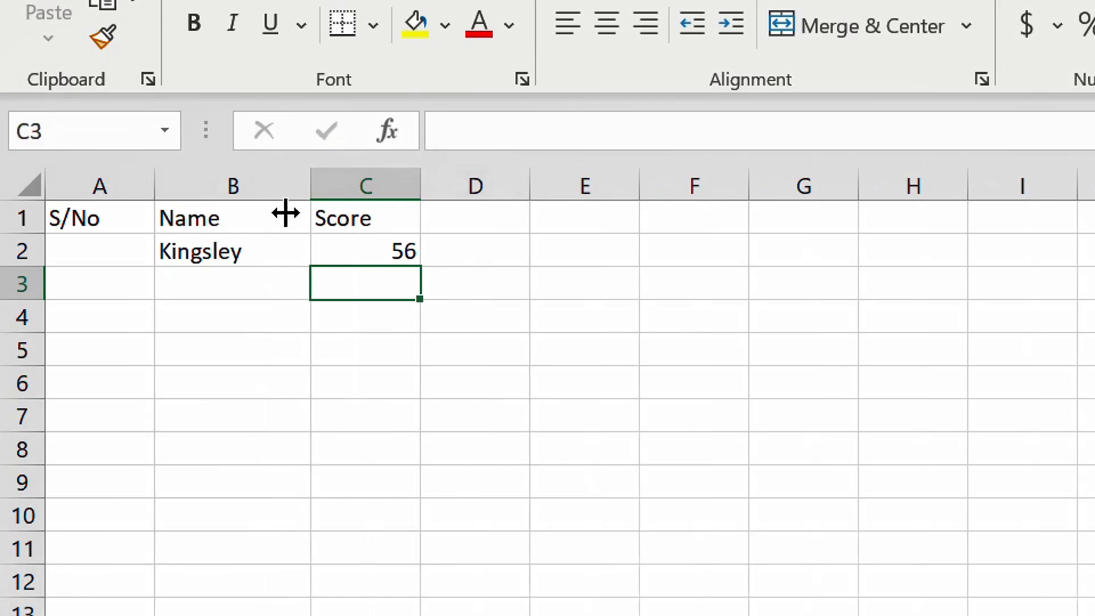
# Enter a person's first name in B3 and another name in capital letters in B4
pyautogui.click(188, 306)
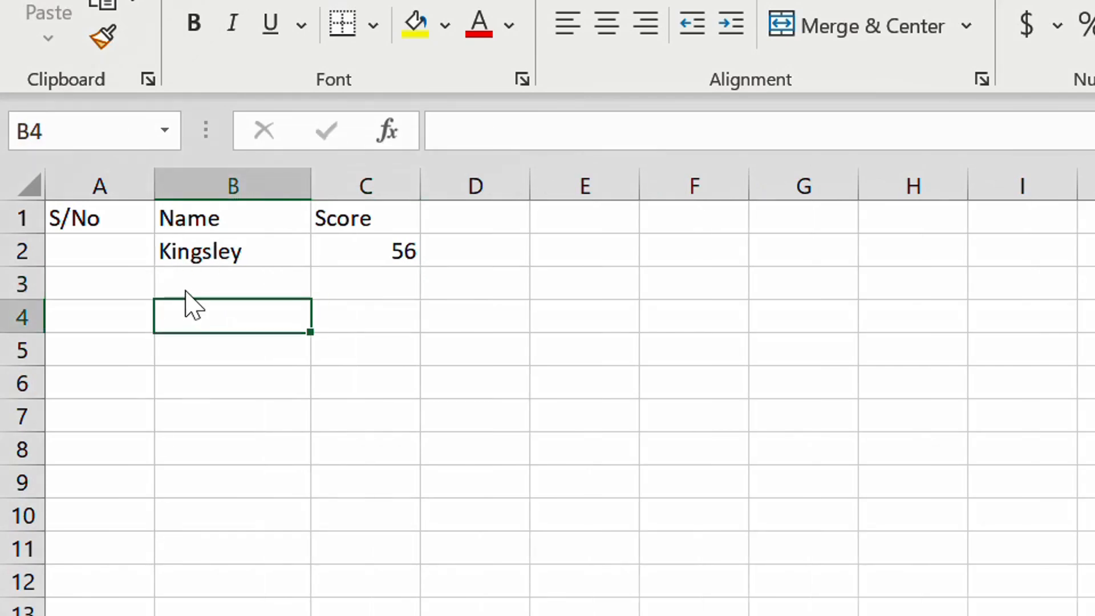
pyautogui.click(187, 283)
pyautogui.write('CHika')
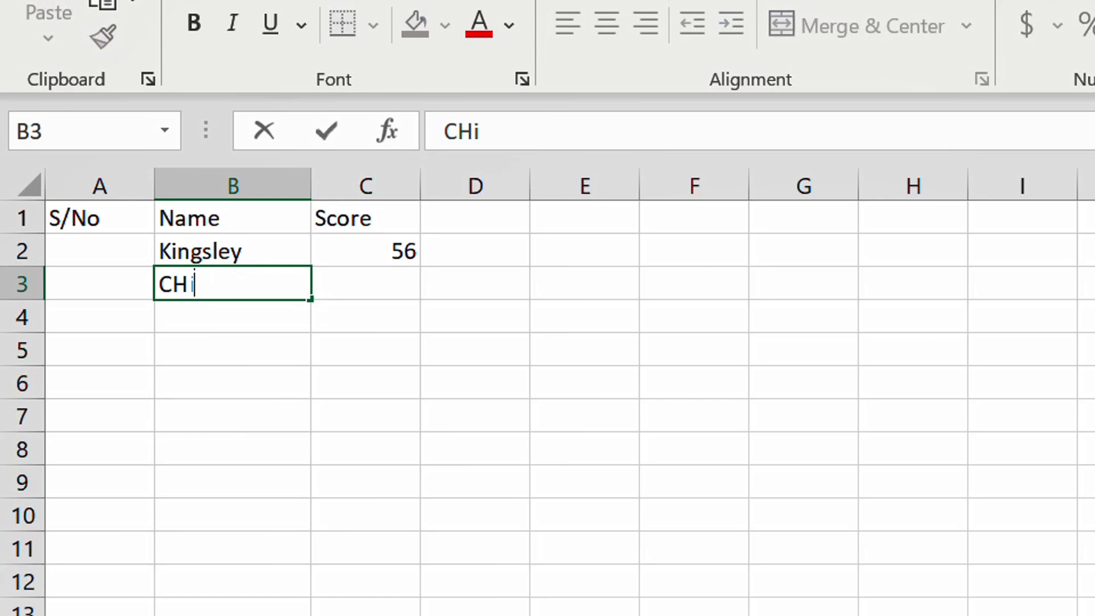
pyautogui.press('BackSpace')
pyautogui.press('BackSpace')
pyautogui.write('hia')
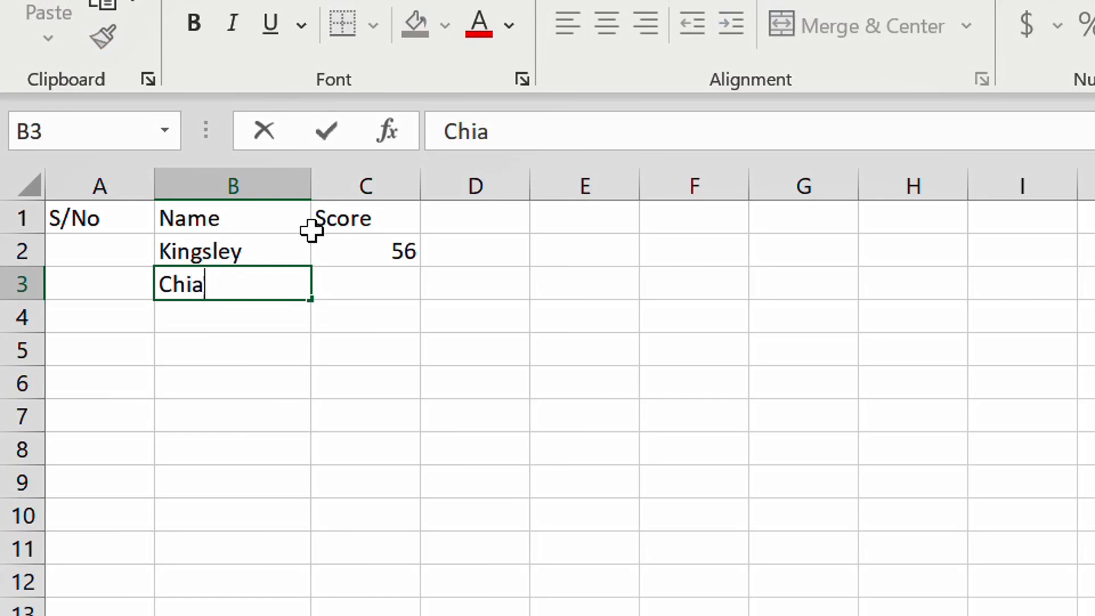
pyautogui.press('BackSpace')
pyautogui.write('ka')
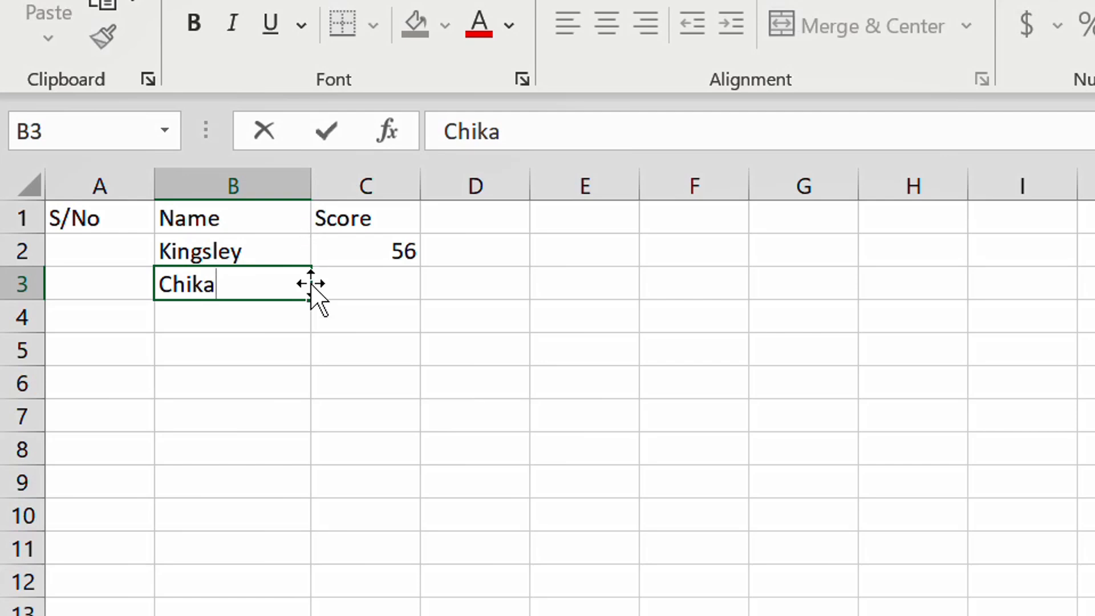
pyautogui.click(276, 317)
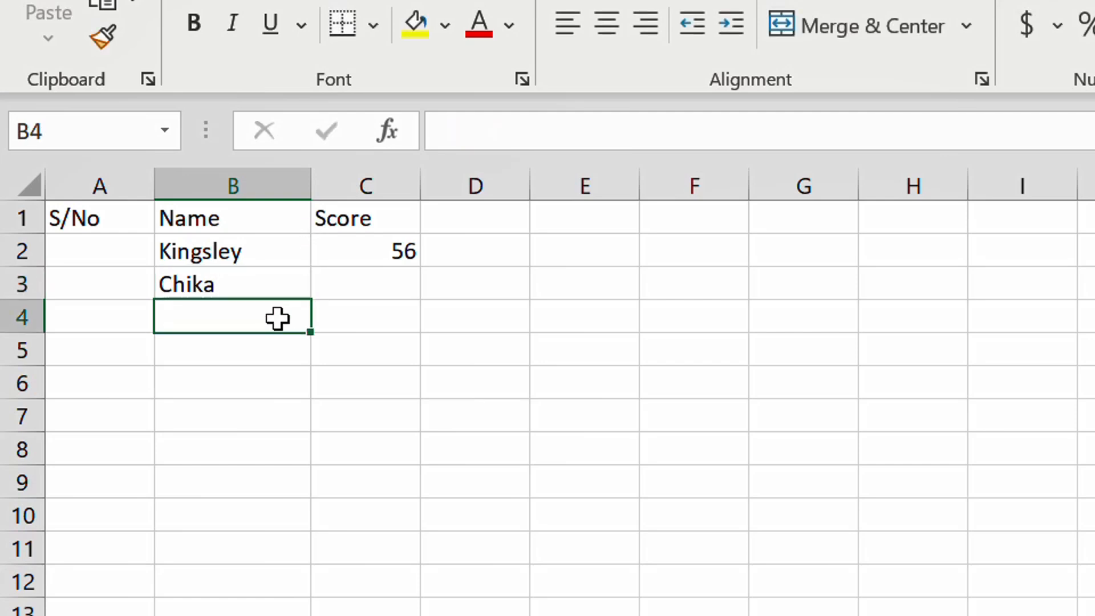
pyautogui.write('CHUKWU')
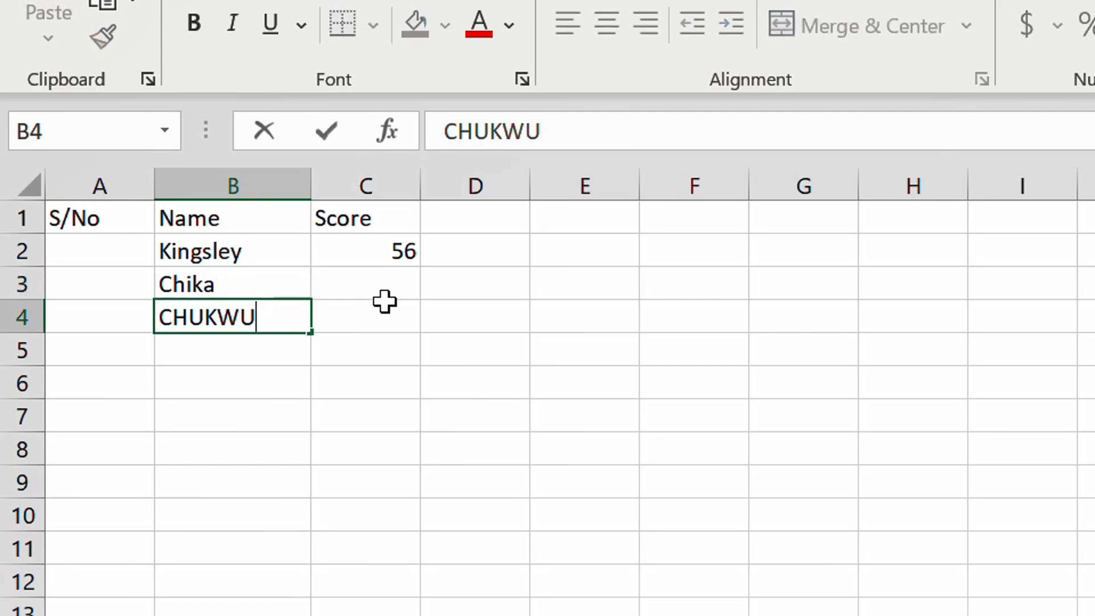
# Enter the scores 34 in C3 and 94 in C4
pyautogui.click(384, 282)
pyautogui.write('34')
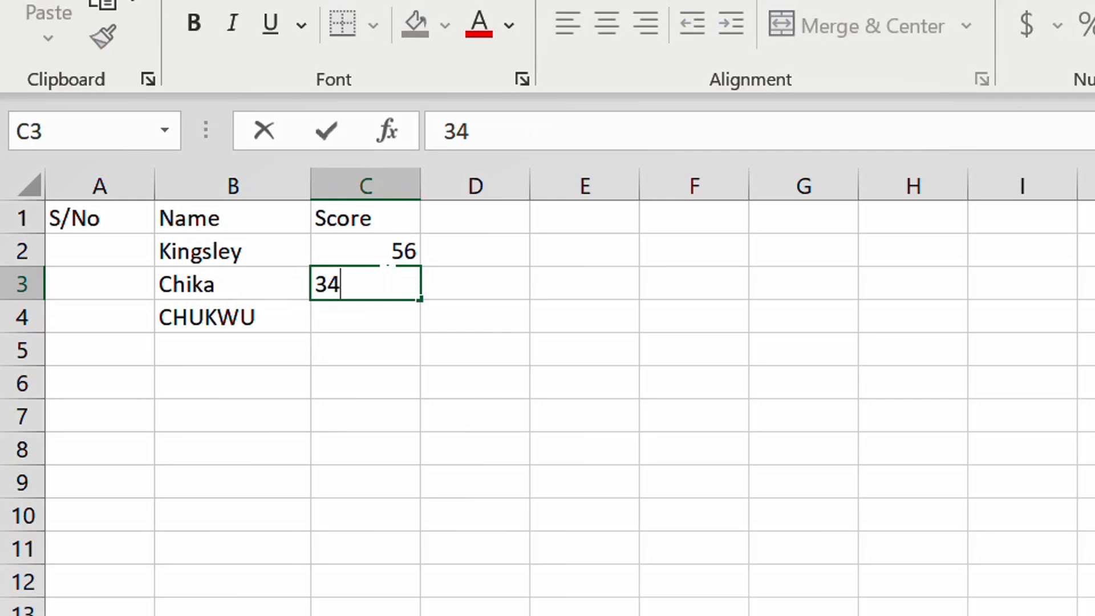
pyautogui.press('Return')
pyautogui.write('948')
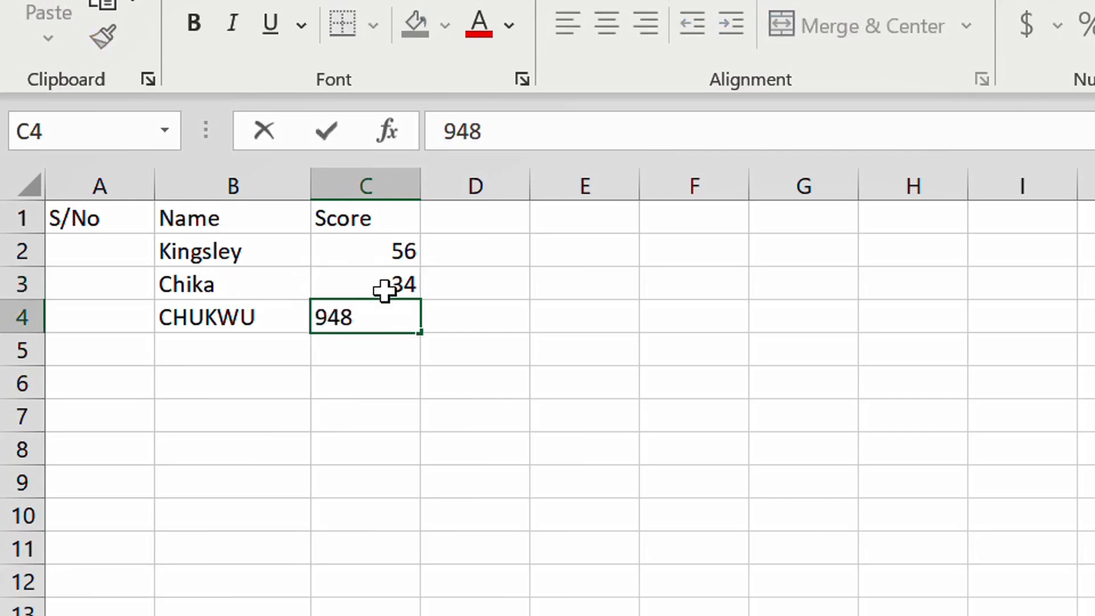
pyautogui.press('BackSpace')
pyautogui.press('Return')
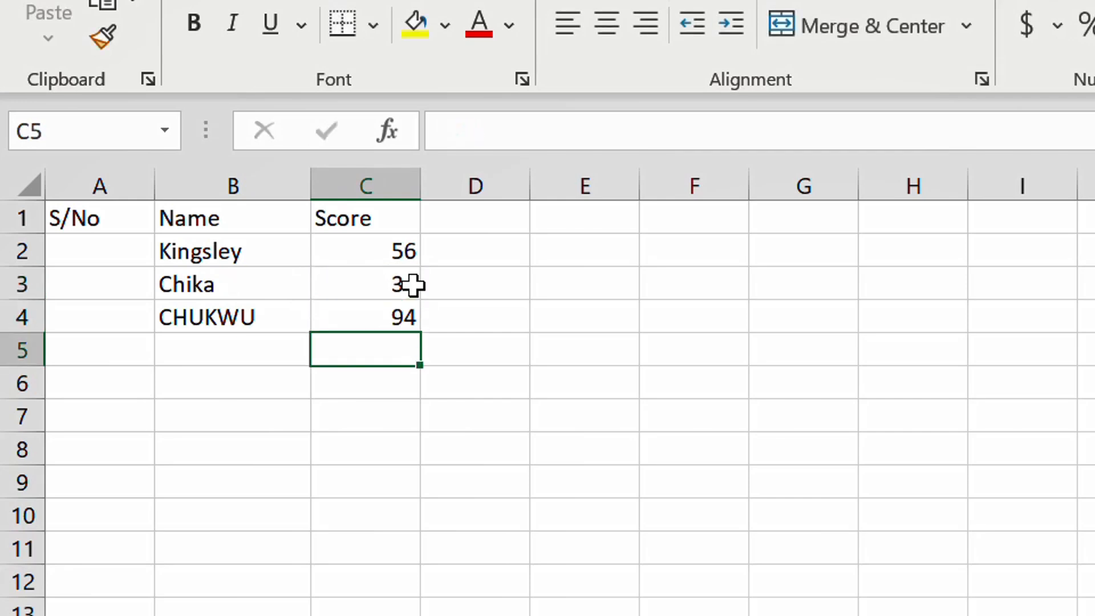
# Enter the serial numbers 1 and 2 in A2 and A3 and fill the series down to A12
pyautogui.click(80, 252)
pyautogui.write('1')
pyautogui.press('Return')
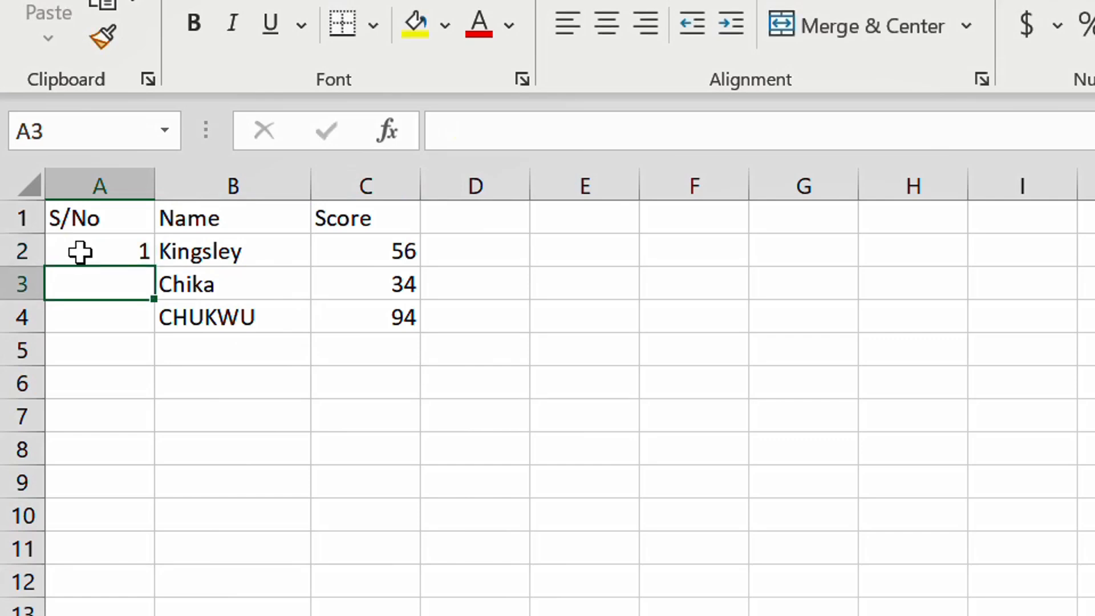
pyautogui.write('2')
pyautogui.press('Return')
pyautogui.moveTo(90, 252); pyautogui.dragTo(93, 278)
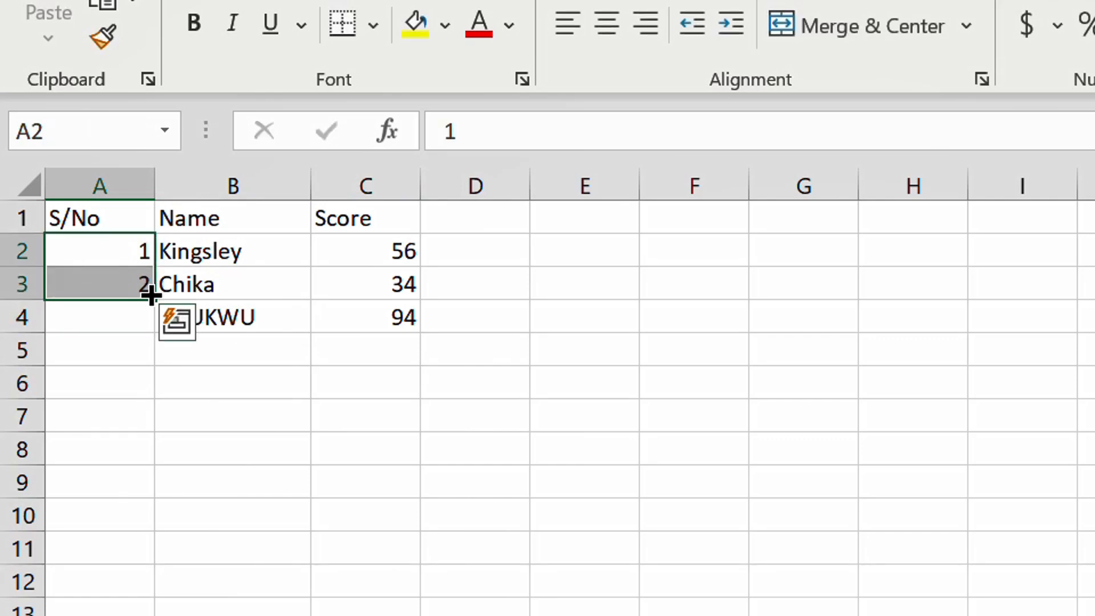
pyautogui.moveTo(154, 303); pyautogui.dragTo(177, 605)
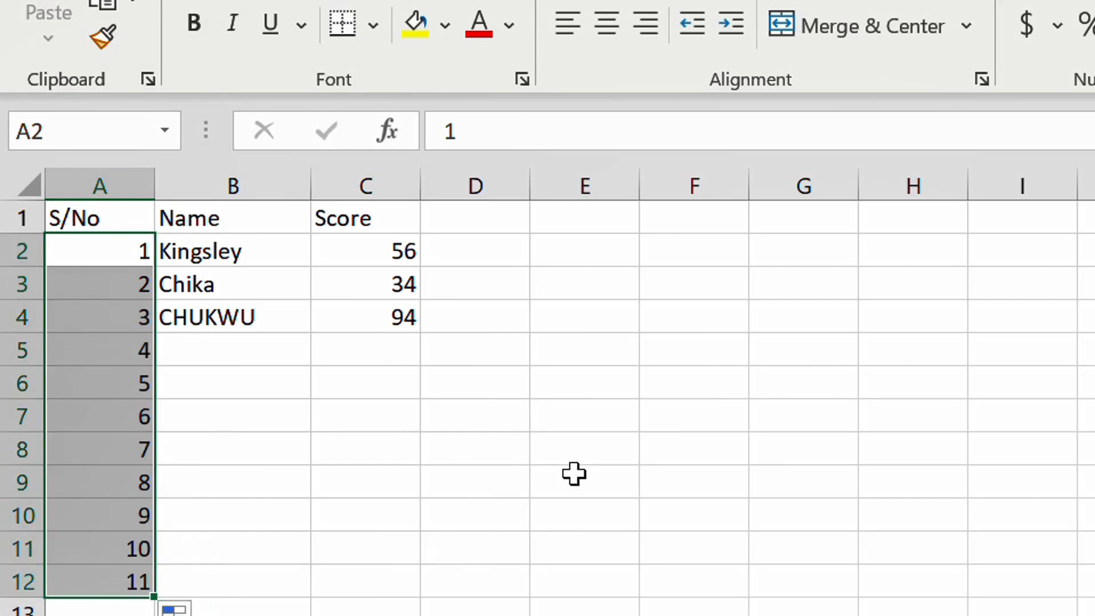
pyautogui.click(203, 393)
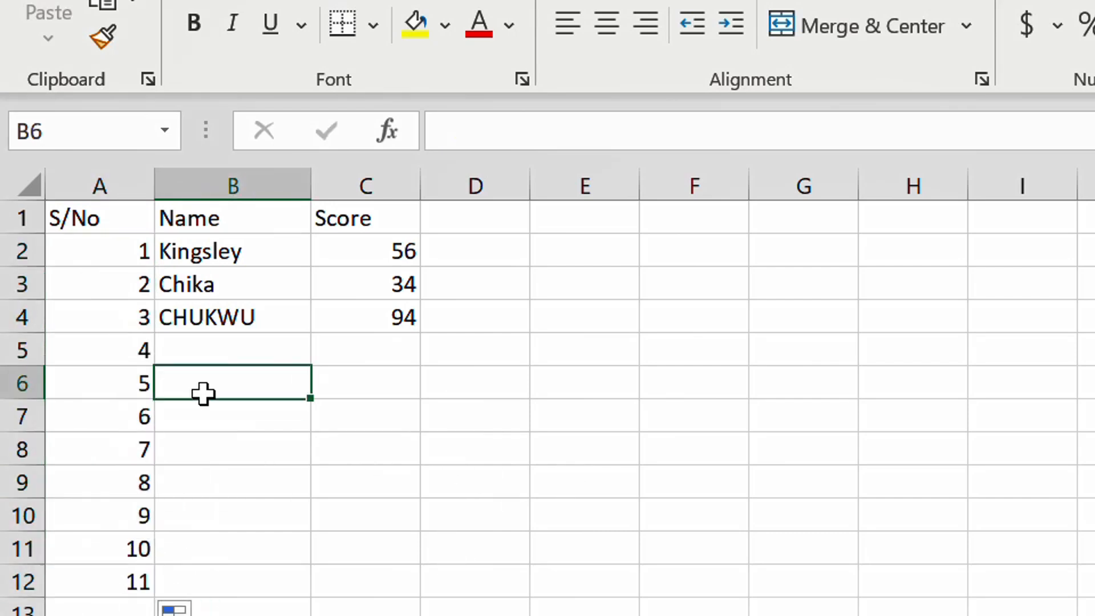
# Clear all serial numbers below the S/No header in column A
pyautogui.moveTo(132, 584); pyautogui.dragTo(91, 421)
pyautogui.press('Delete')
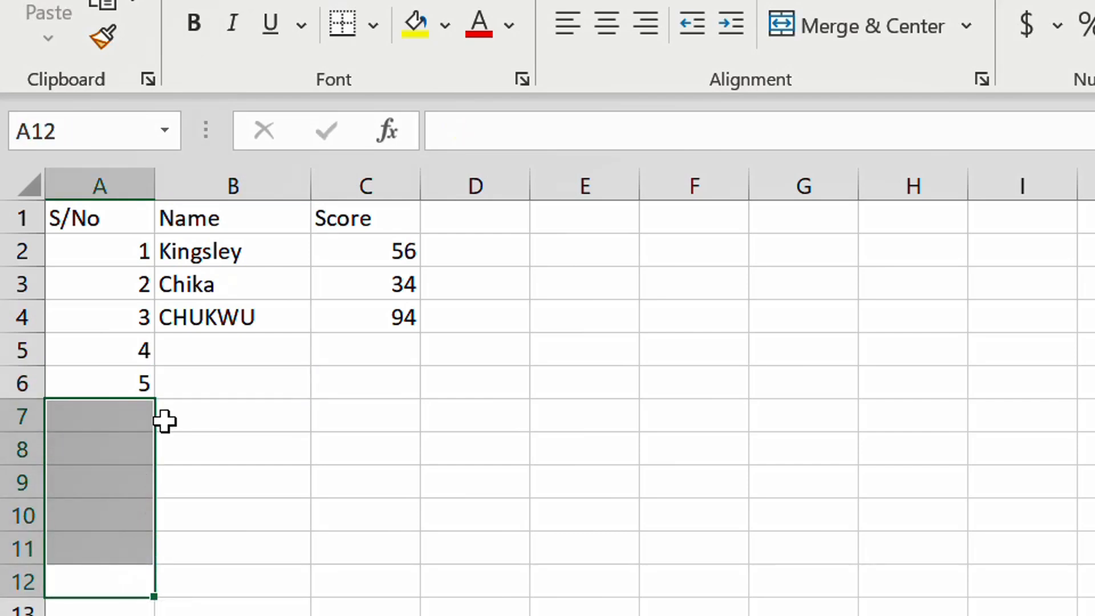
pyautogui.moveTo(115, 254); pyautogui.dragTo(141, 609)
pyautogui.press('Delete')
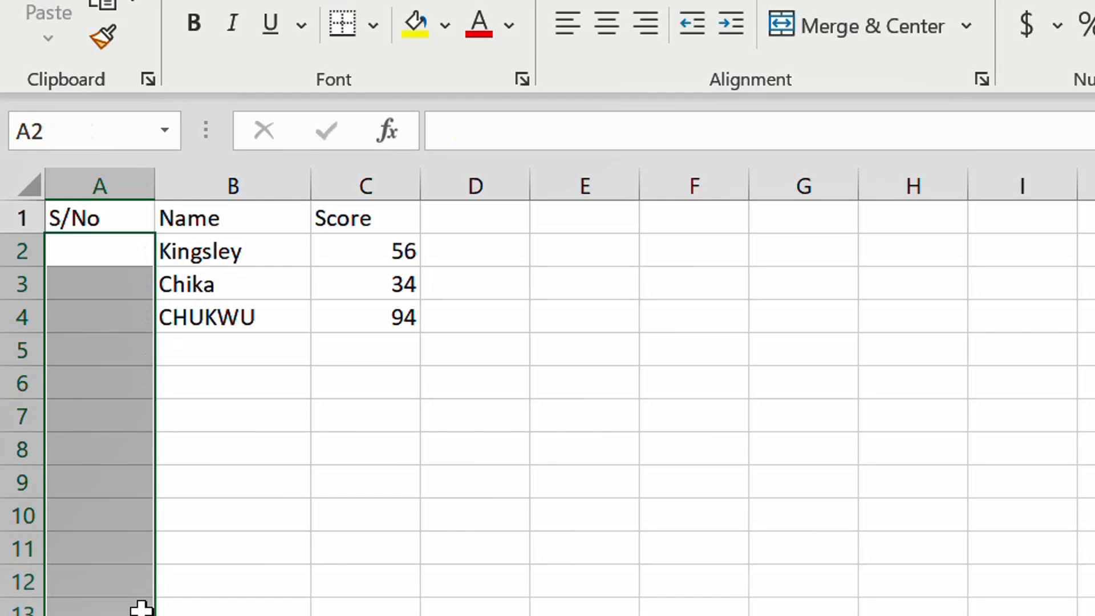
pyautogui.click(249, 451)
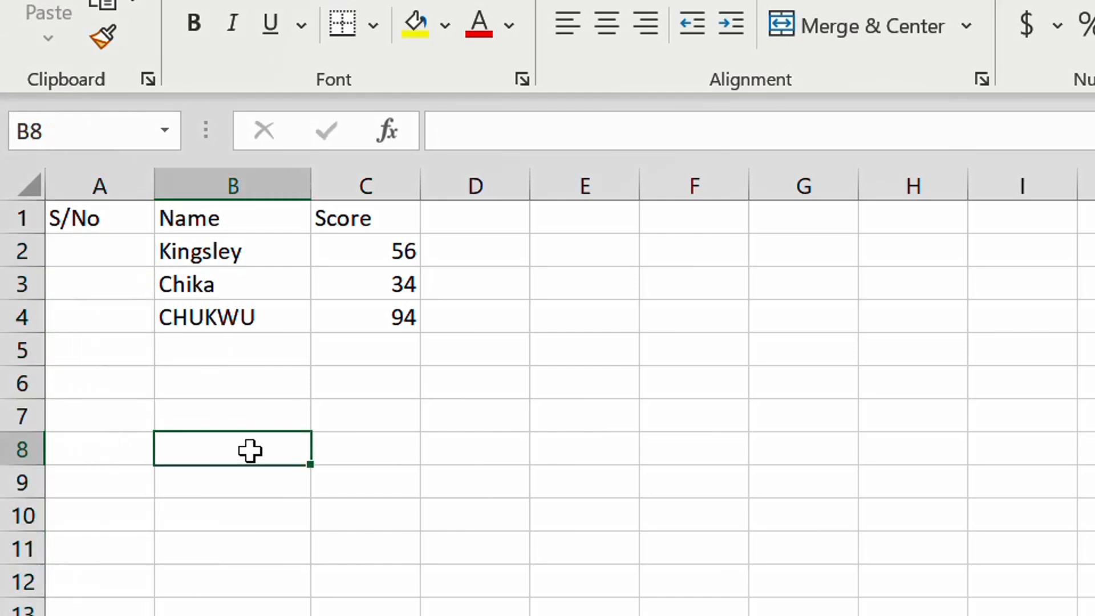
# Enter the formula =IF(B2<>"",ROW(A1),"") in A2 to number the row only when its name is filled in
pyautogui.click(85, 257)
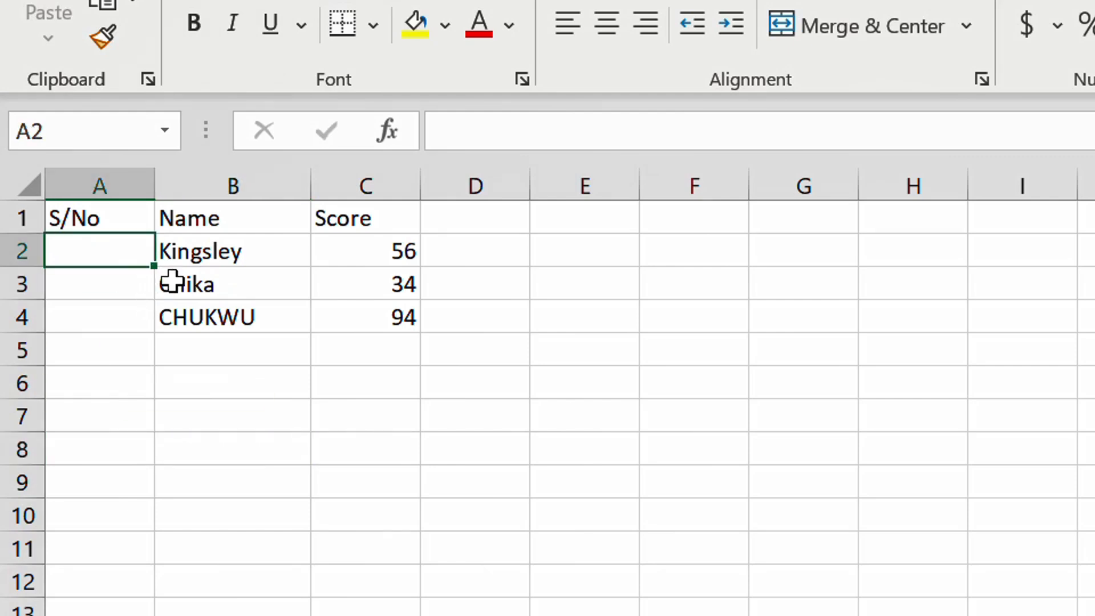
pyautogui.write('=')
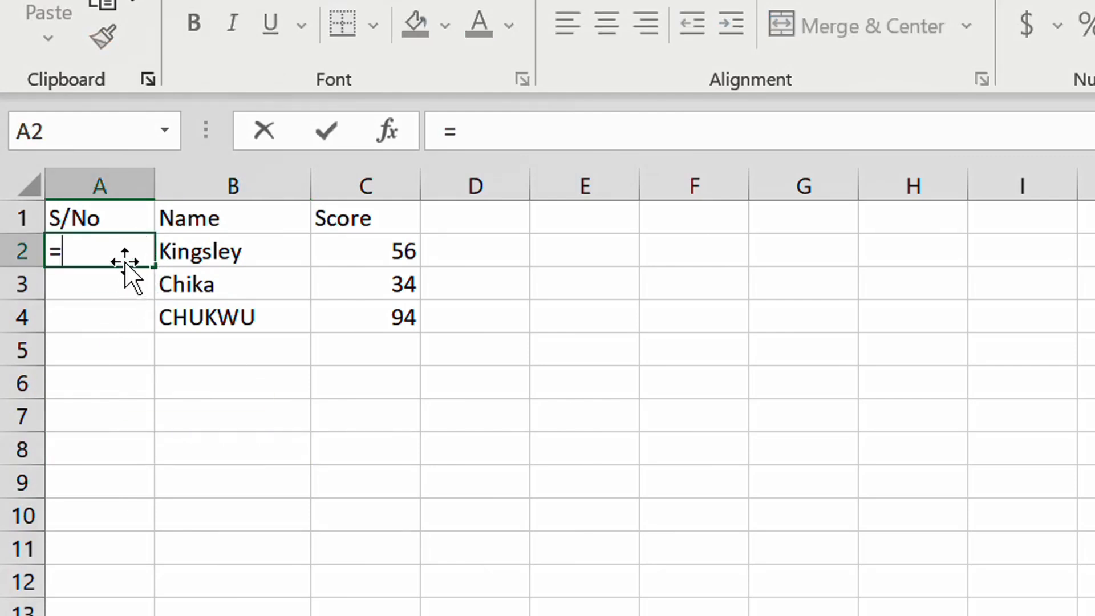
pyautogui.write('if')
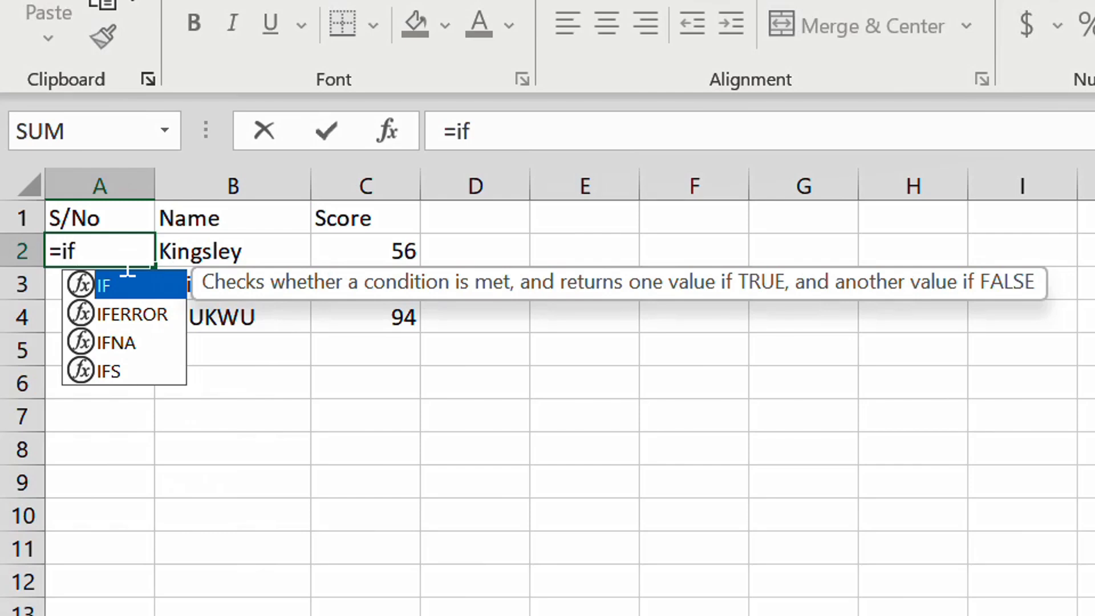
pyautogui.write('(')
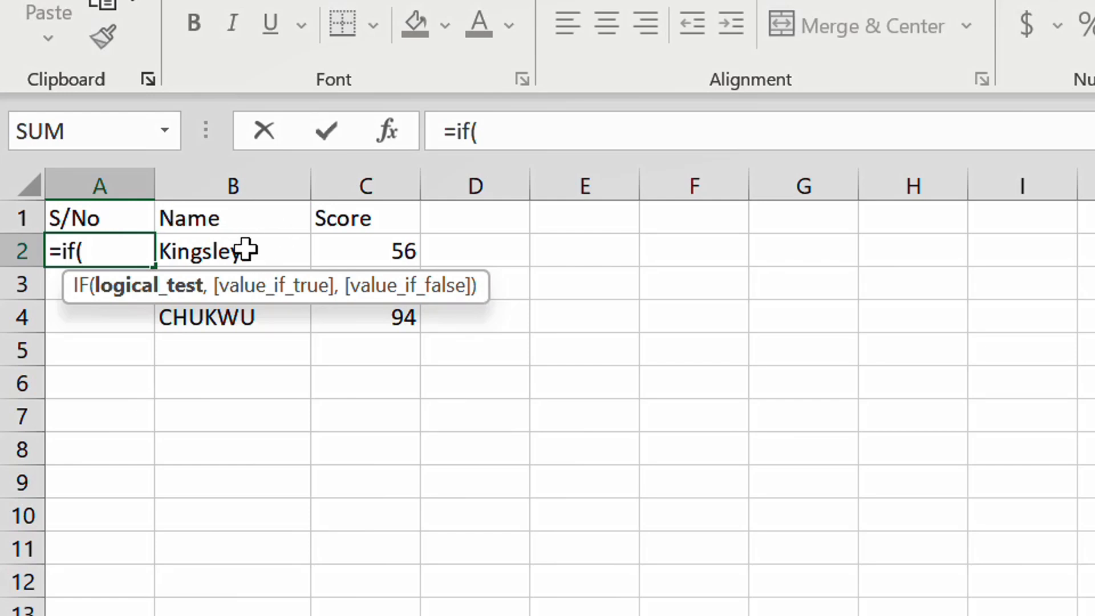
pyautogui.click(283, 254)
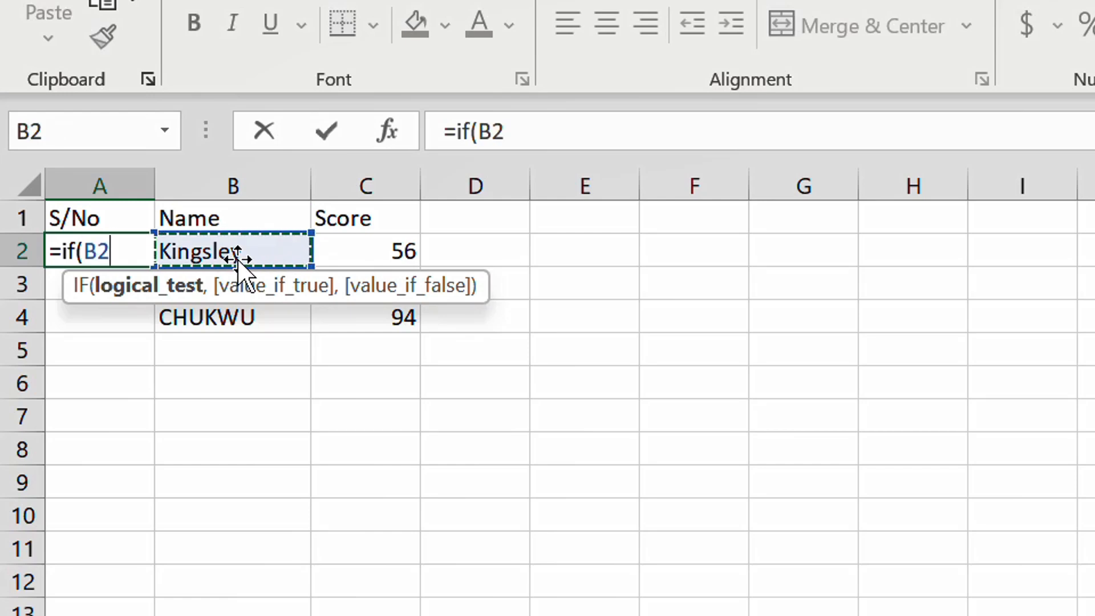
pyautogui.write('<')
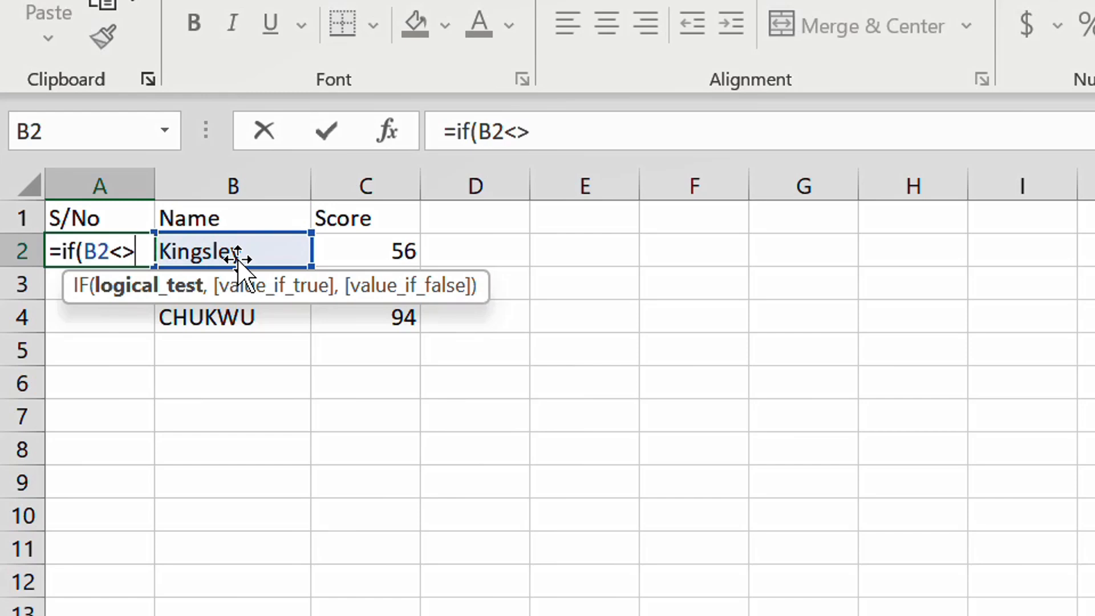
pyautogui.write('>""')
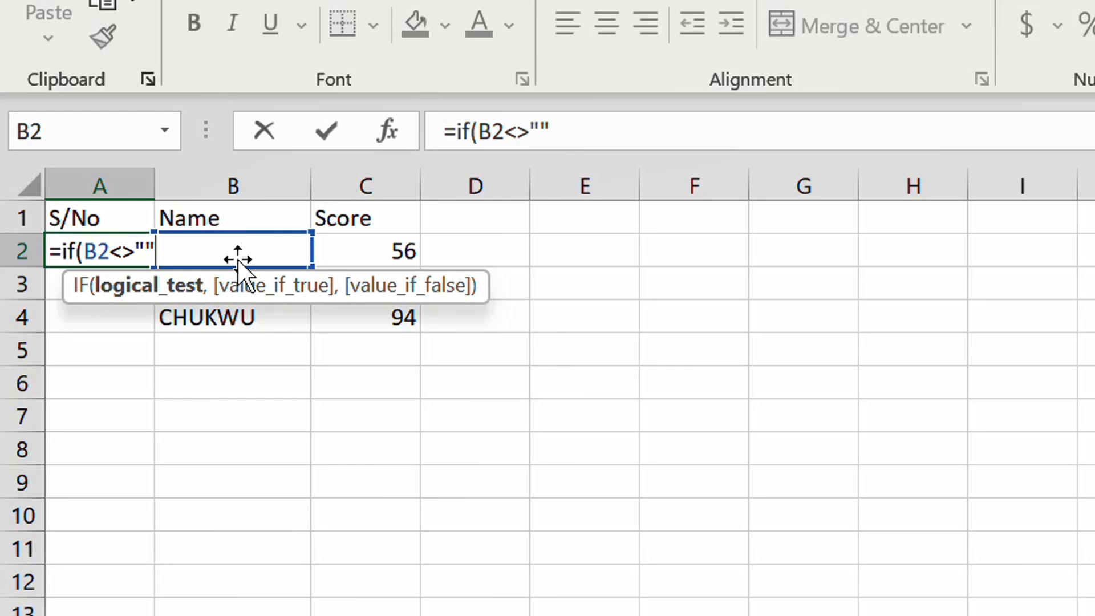
pyautogui.write(',Row')
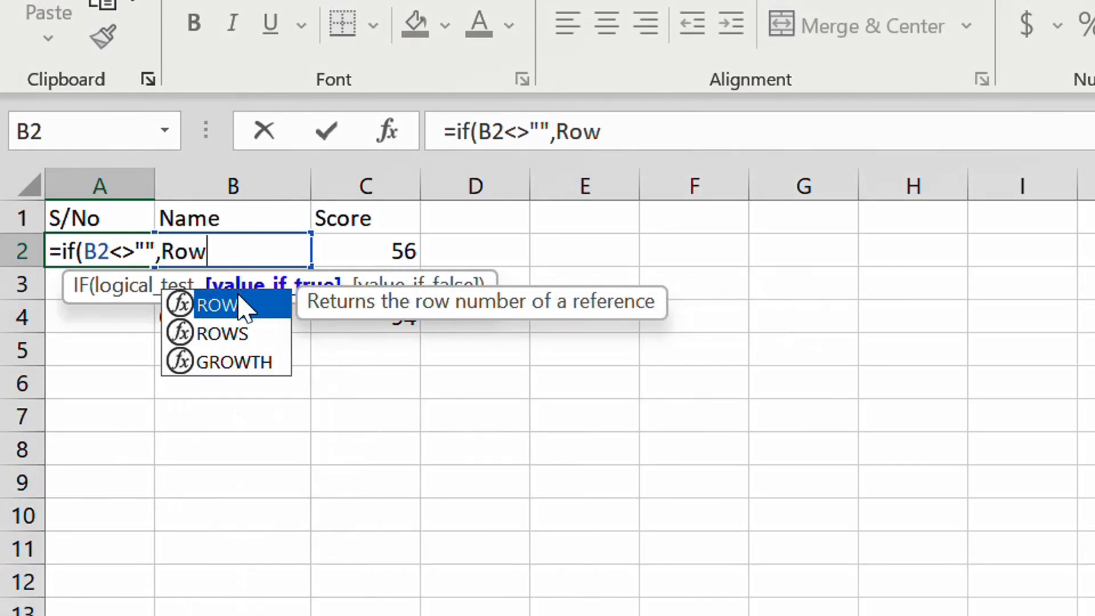
pyautogui.doubleClick(240, 306)
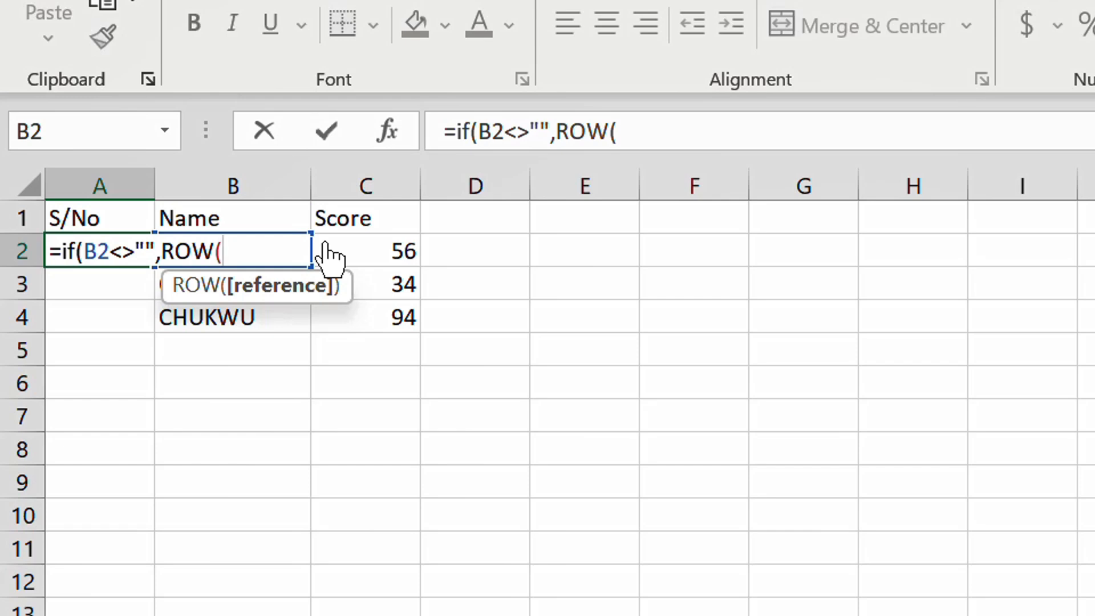
pyautogui.click(117, 217)
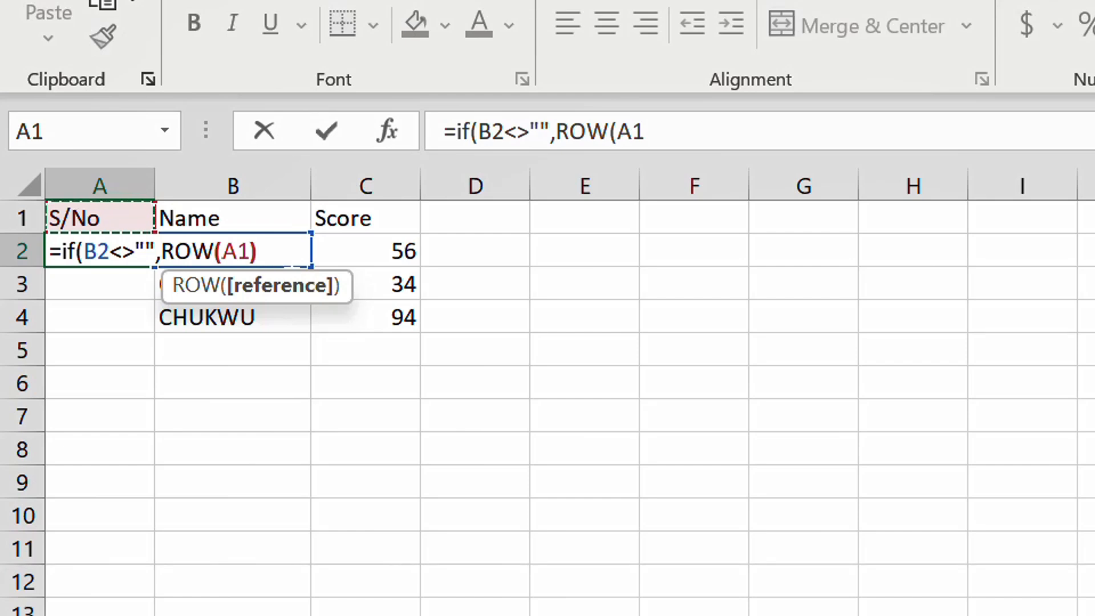
pyautogui.write('),')
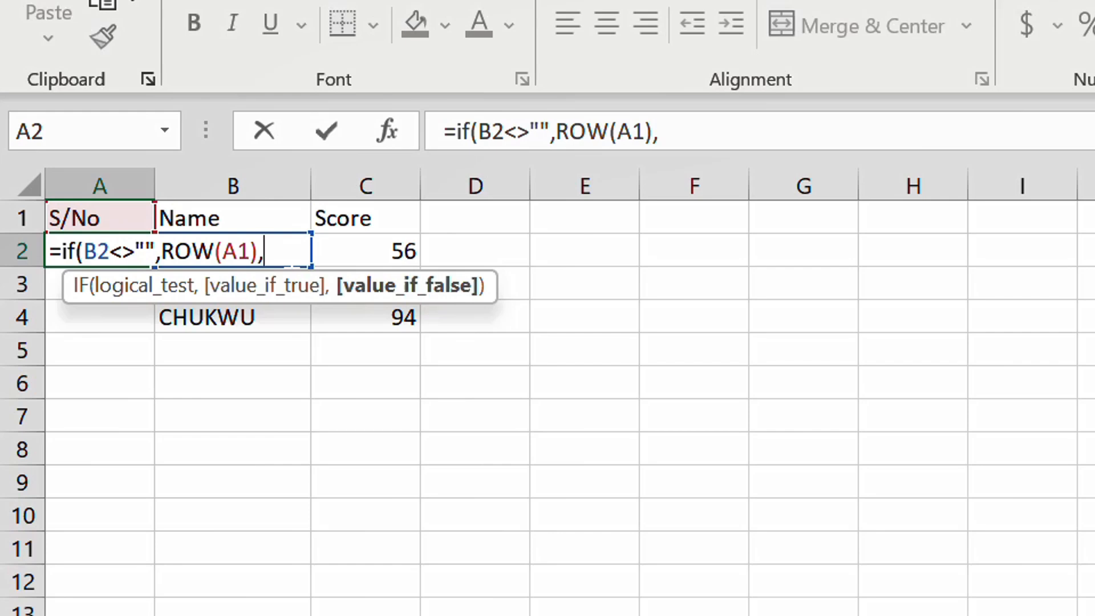
pyautogui.write('"")')
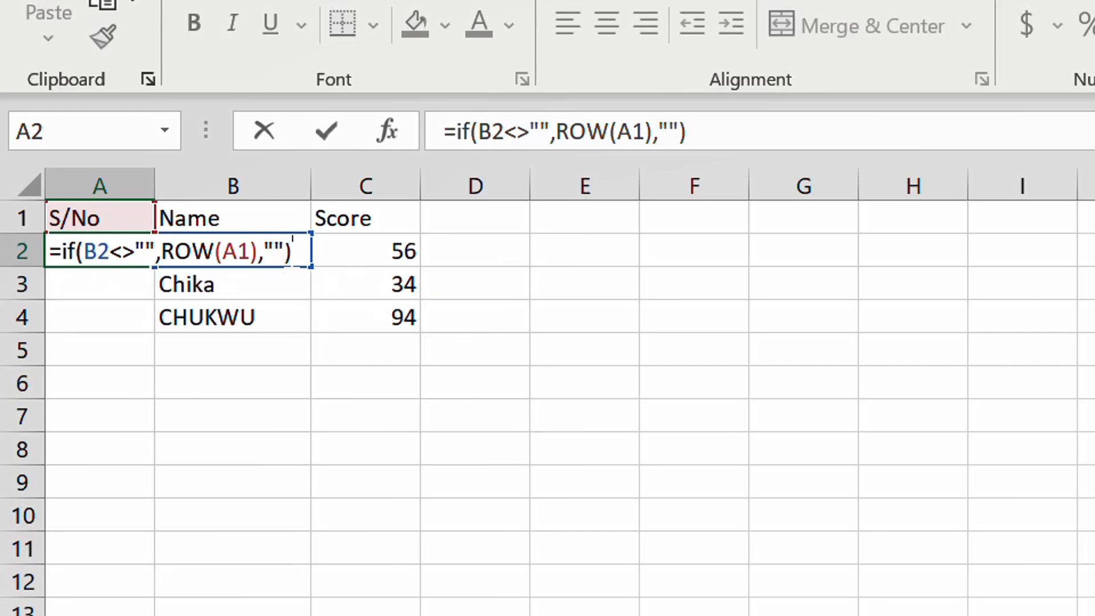
pyautogui.press('Return')
pyautogui.click(135, 250)
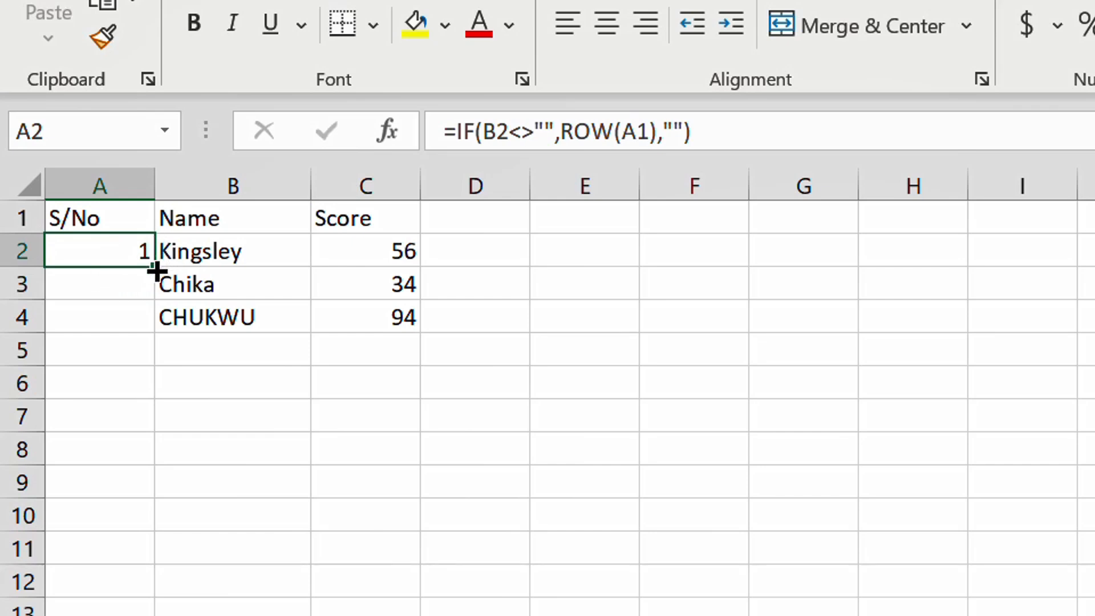
# Fill the numbering formula from A2 down column A, well past the last filled name row
pyautogui.moveTo(156, 272); pyautogui.dragTo(114, 614)
pyautogui.scroll(20, 548, 407)
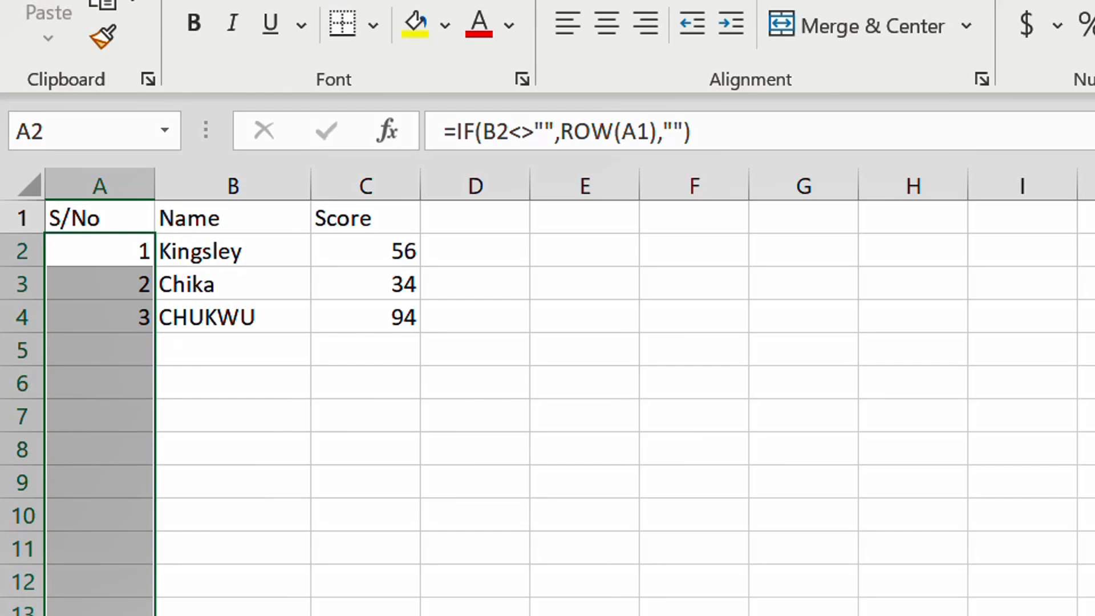
pyautogui.moveTo(254, 416); pyautogui.dragTo(228, 384)
# Clear the name in B4 and enter a first name in B8, leaving the rows between blank, to test the numbering
pyautogui.click(233, 318)
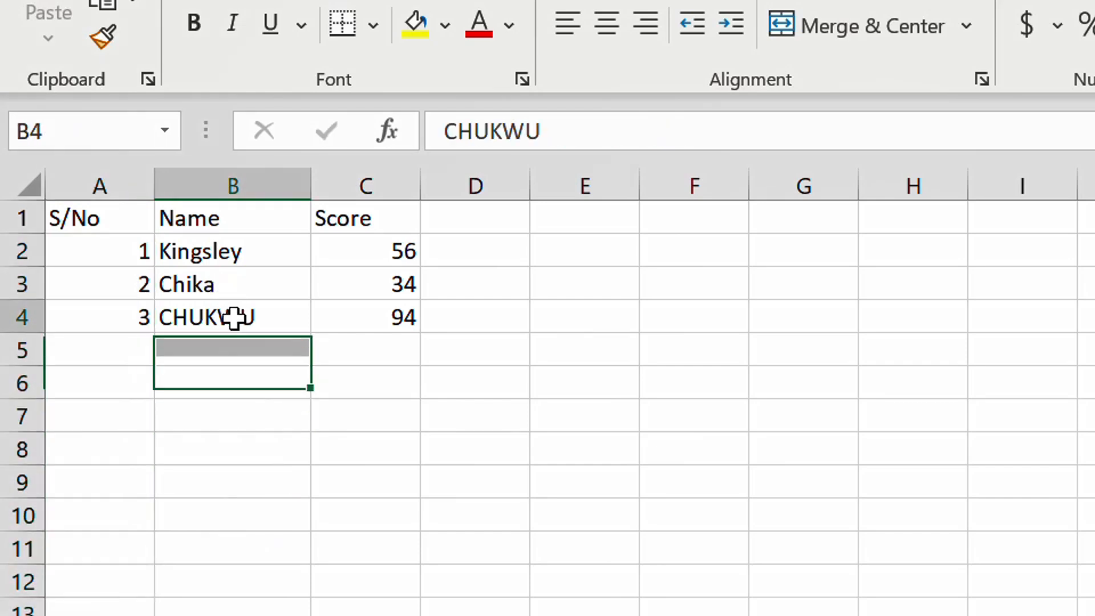
pyautogui.press('Delete')
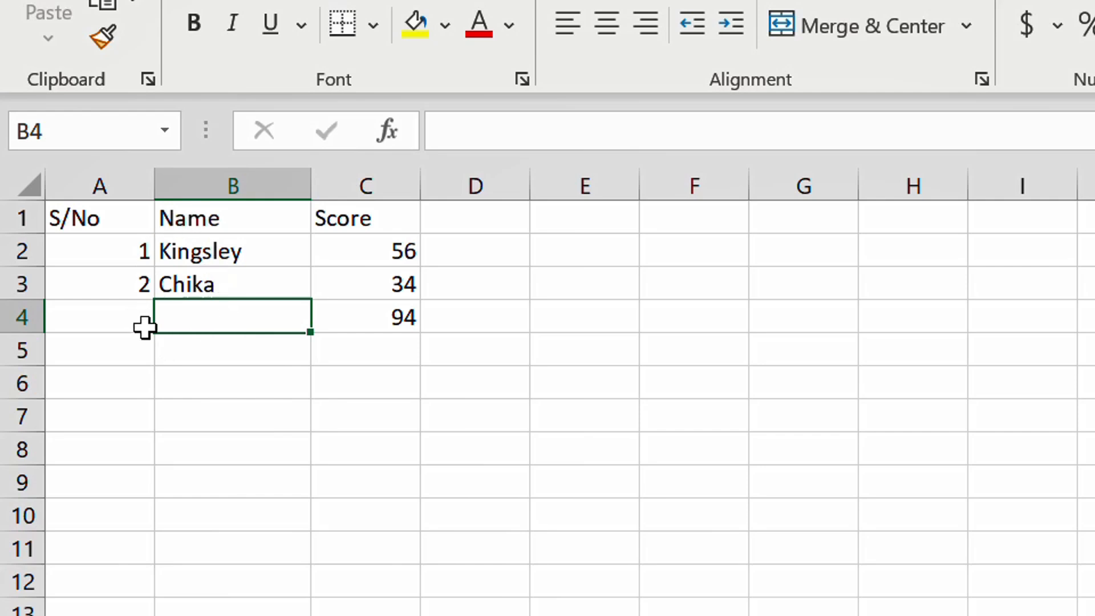
pyautogui.click(272, 445)
pyautogui.write('bh]')
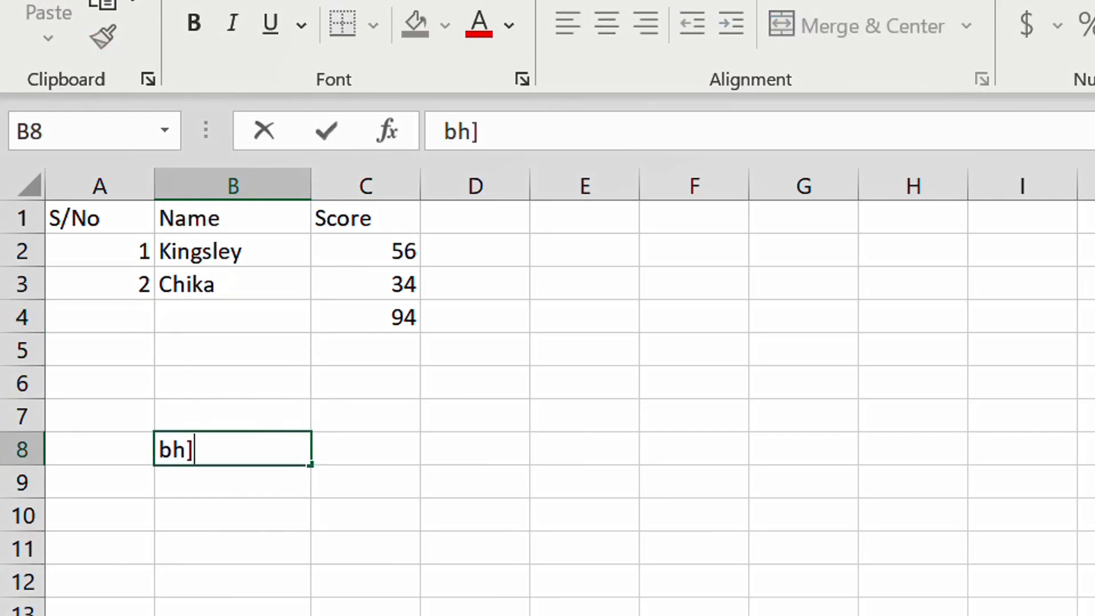
pyautogui.press('Return')
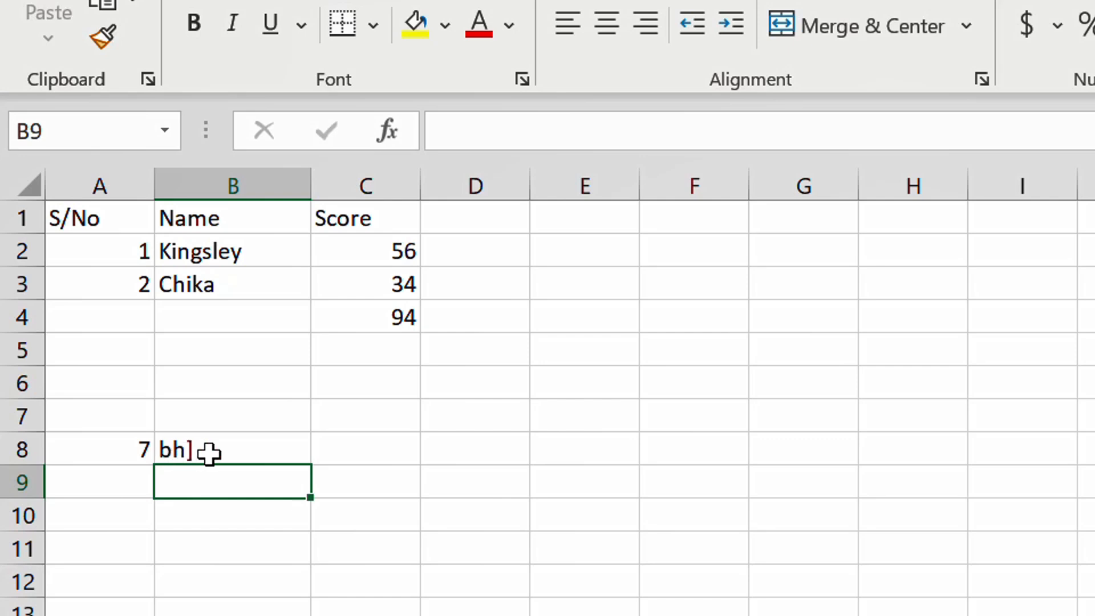
pyautogui.click(262, 453)
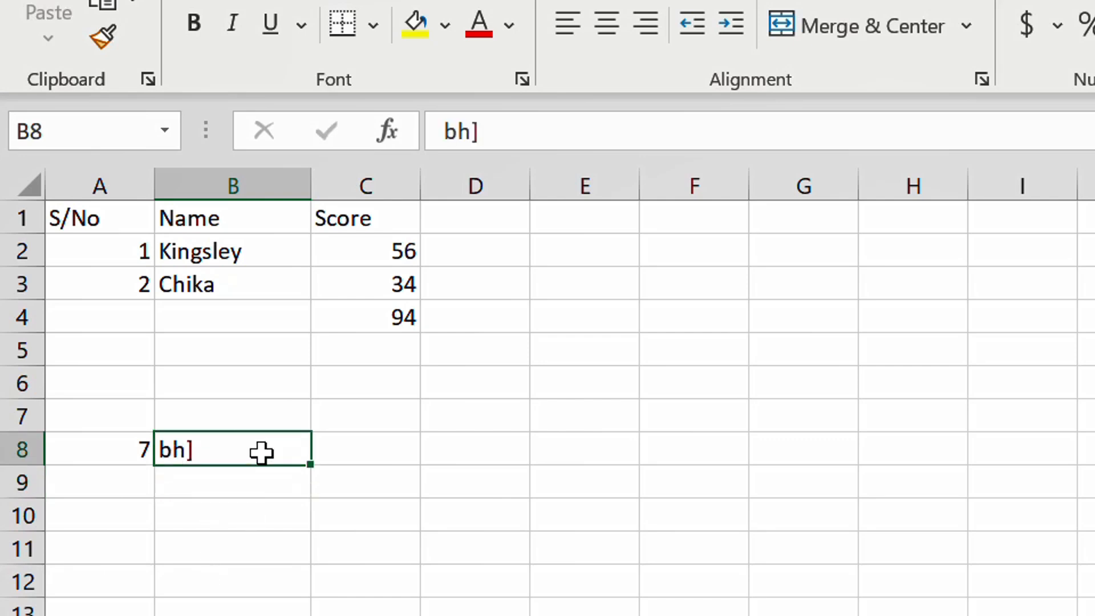
pyautogui.write('Emma')
pyautogui.press('Return')
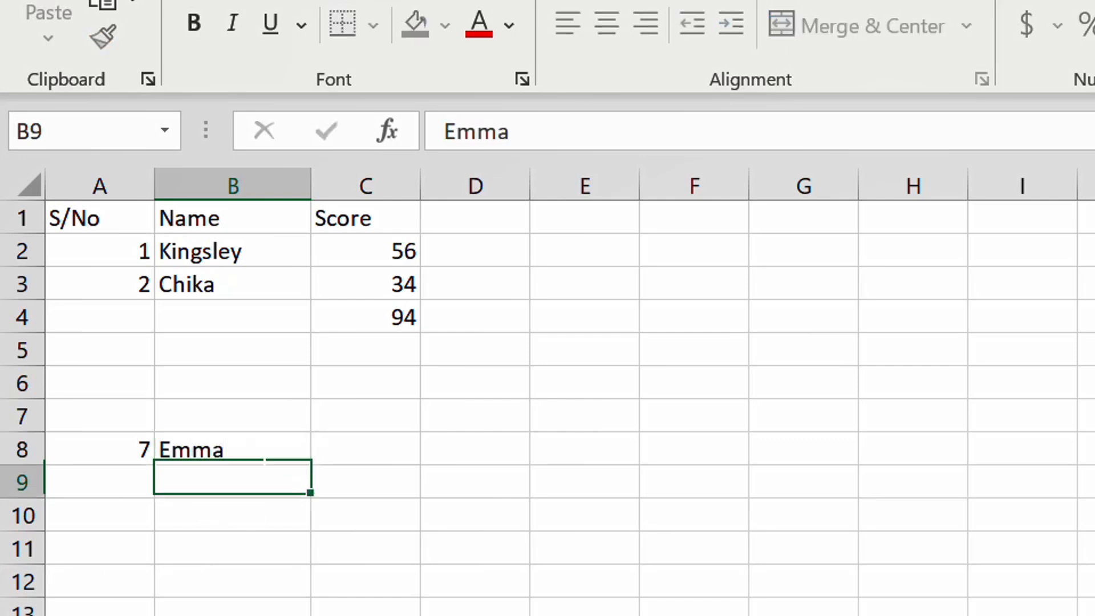
# Enter the sample text Kig in B5 and oen in B4 to test the numbering
pyautogui.click(225, 336)
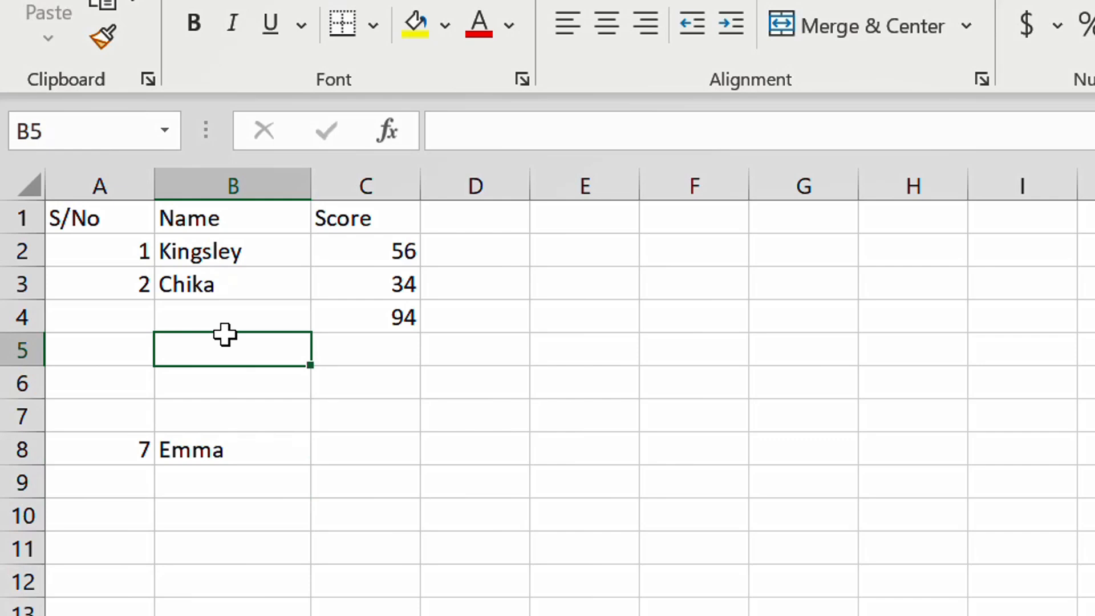
pyautogui.write('Kig')
pyautogui.press('Return')
pyautogui.click(225, 314)
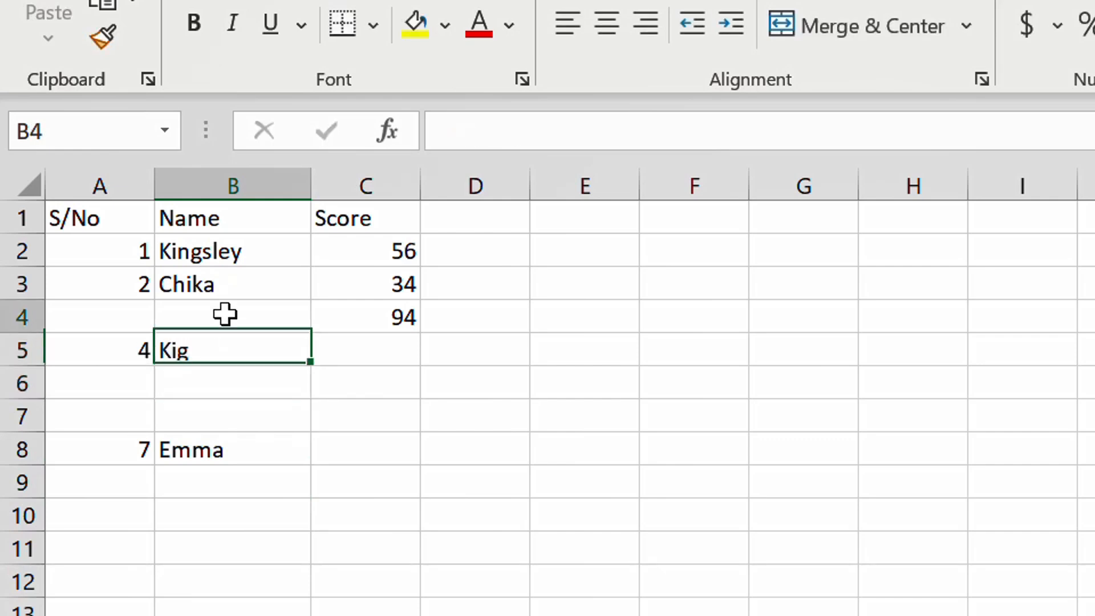
pyautogui.doubleClick(225, 315)
pyautogui.write('oen')
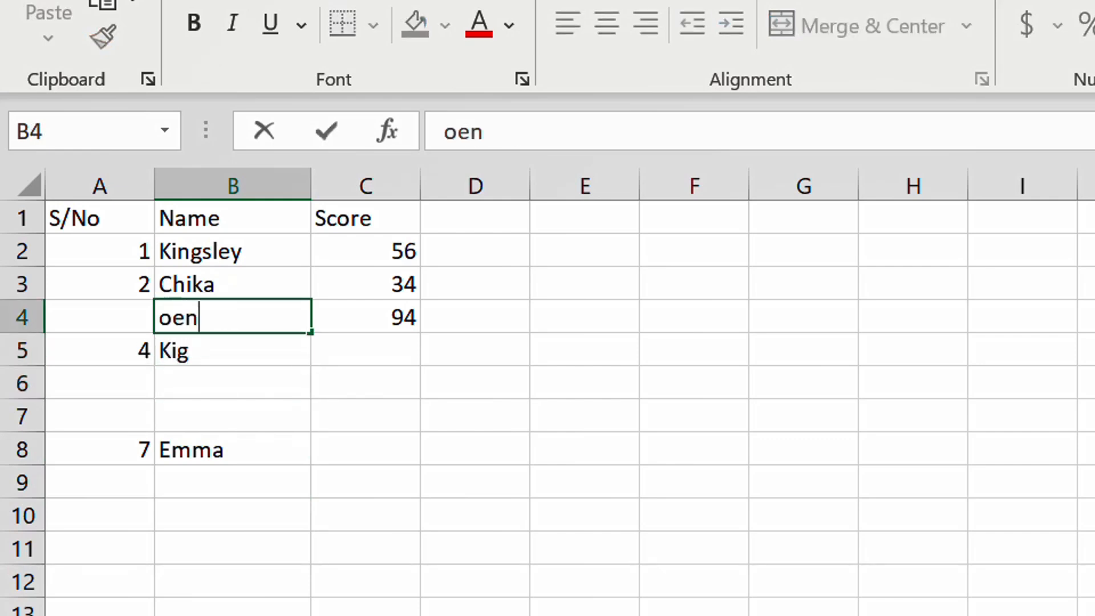
pyautogui.press('Return')
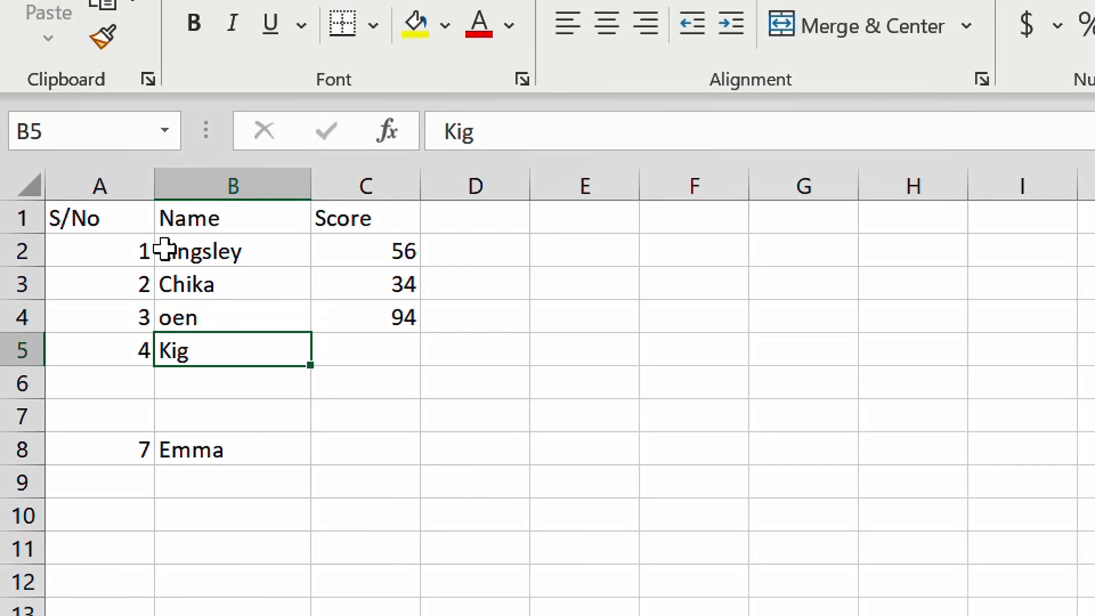
# Inspect the IF and ROW formula in A2 and its cell references without changing it
pyautogui.click(132, 222)
pyautogui.click(115, 244)
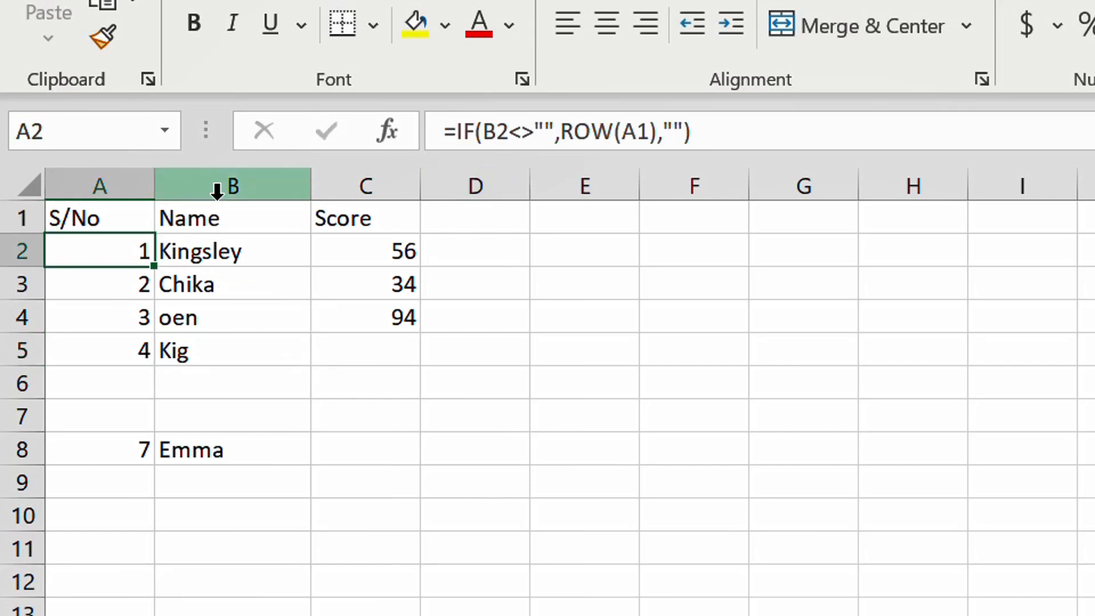
pyautogui.doubleClick(106, 250)
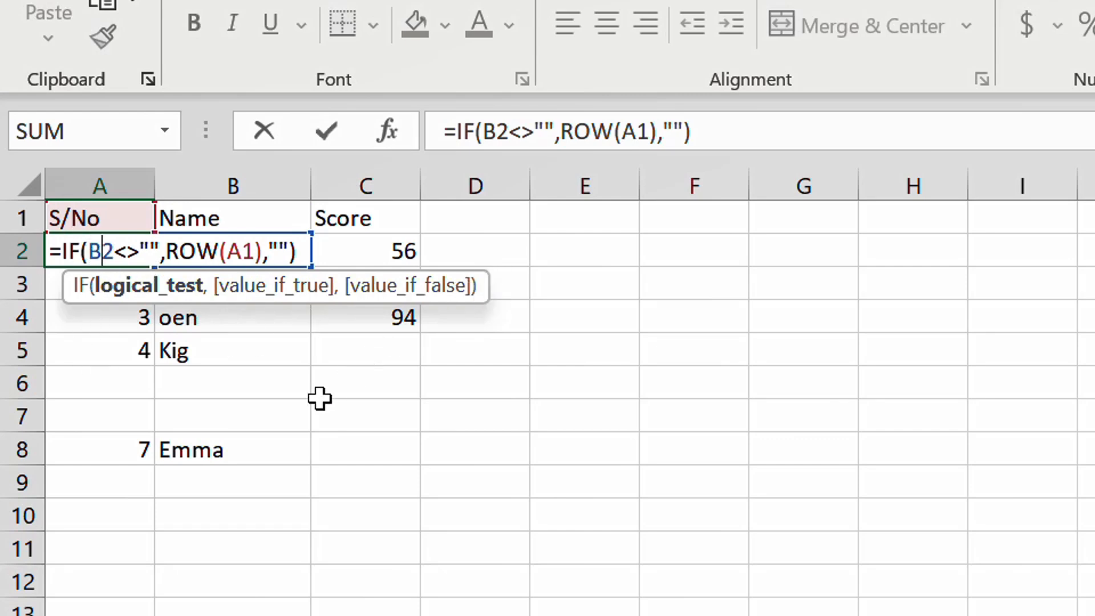
pyautogui.click(293, 411)
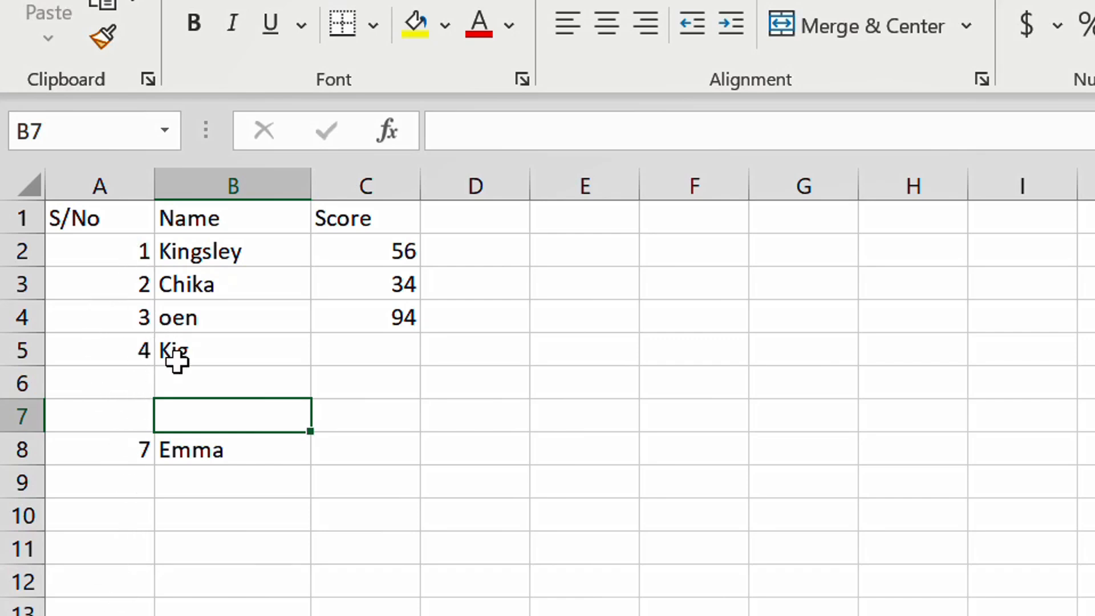
# Enter another first name in B6, directly below the existing entries, to test the numbering
pyautogui.click(195, 381)
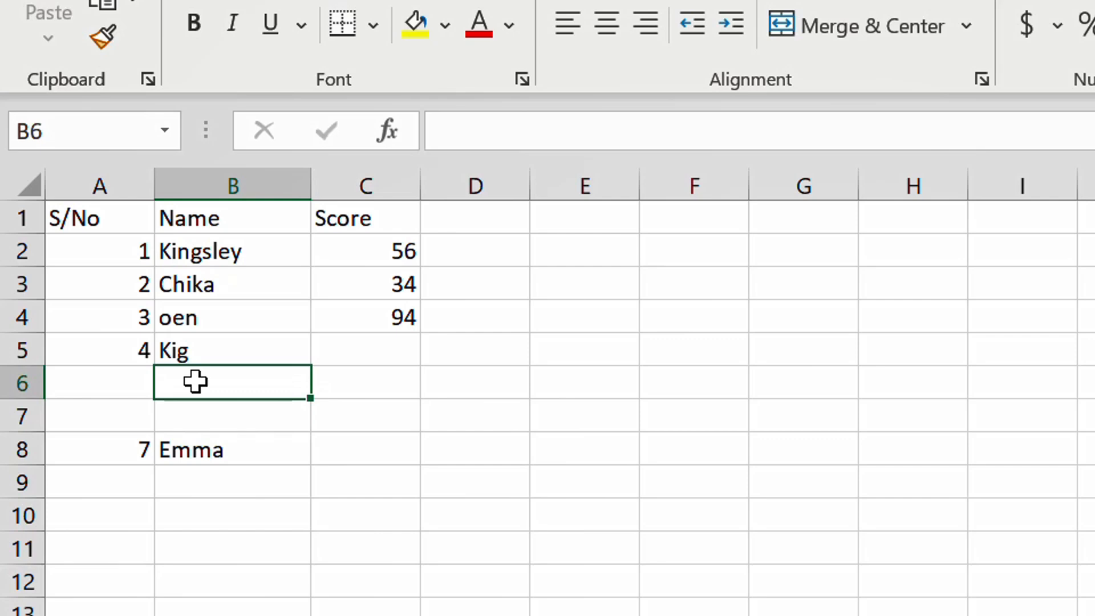
pyautogui.write('Nnneka')
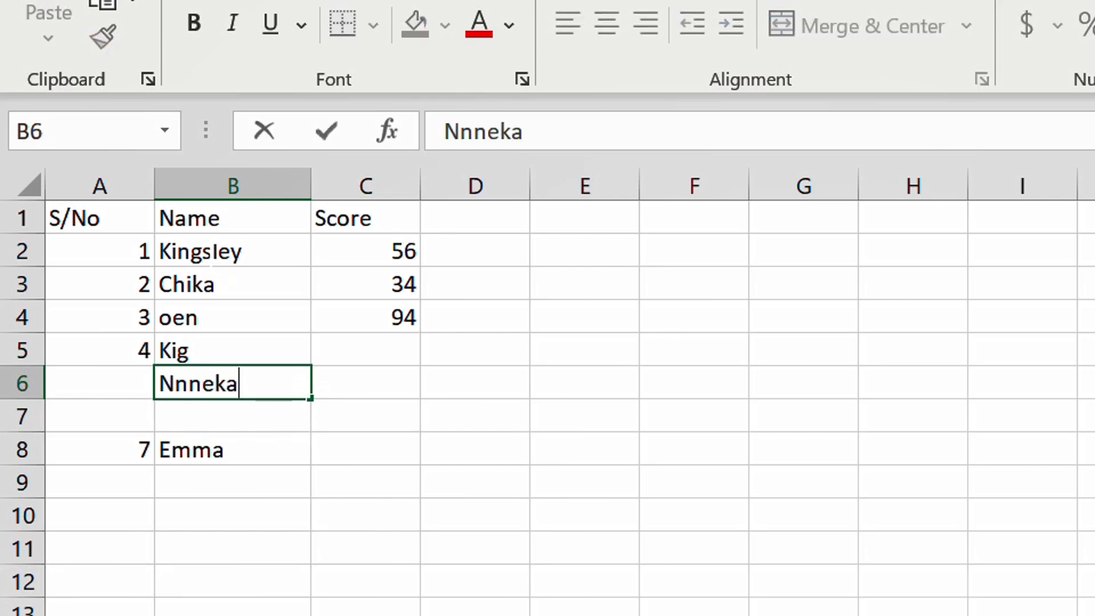
pyautogui.press('Return')
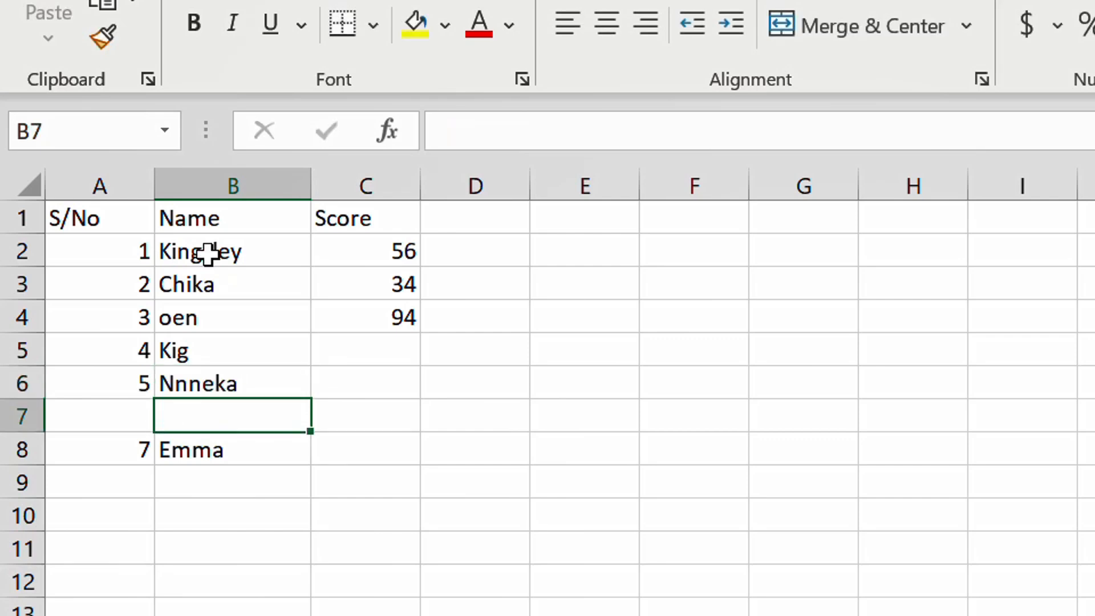
# Clear every entry below the Name header, from B2 to B8
pyautogui.click(175, 454)
pyautogui.press('Delete')
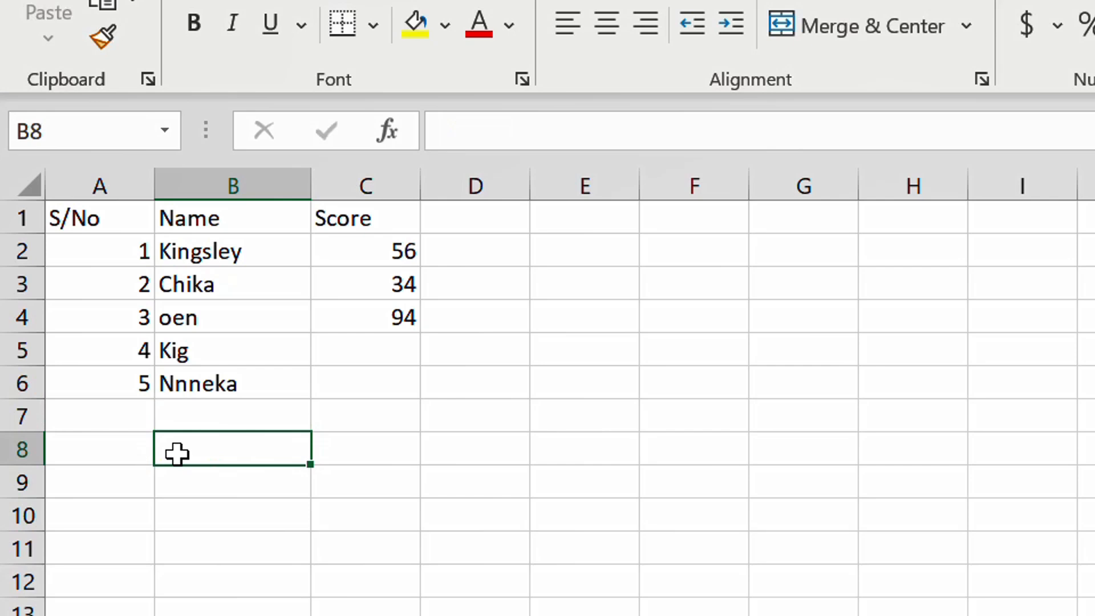
pyautogui.click(182, 392)
pyautogui.press('Delete')
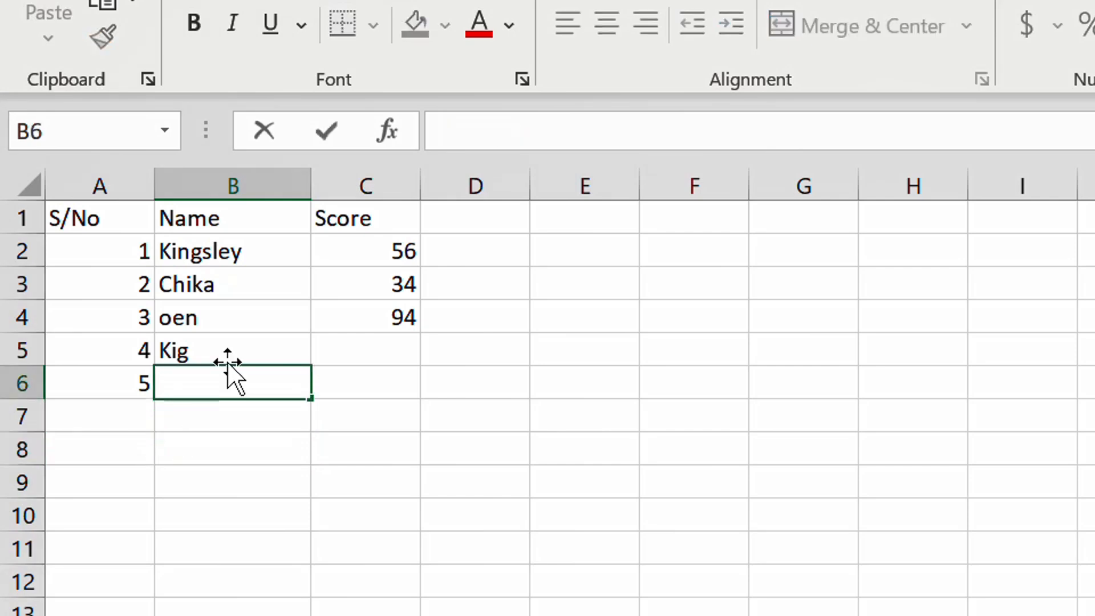
pyautogui.moveTo(212, 252); pyautogui.dragTo(217, 359)
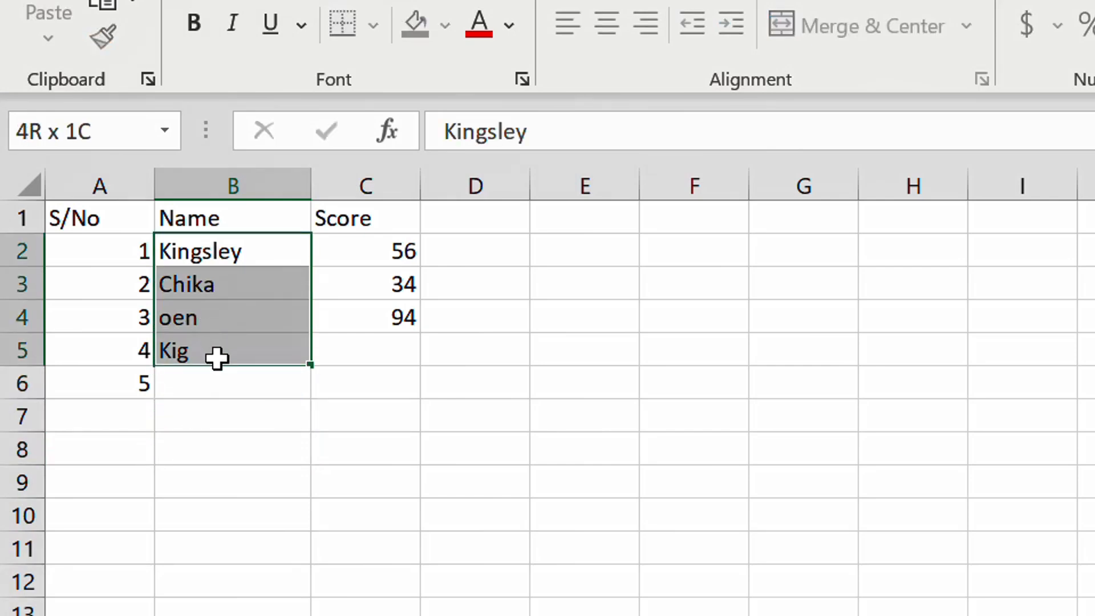
pyautogui.press('BackSpace')
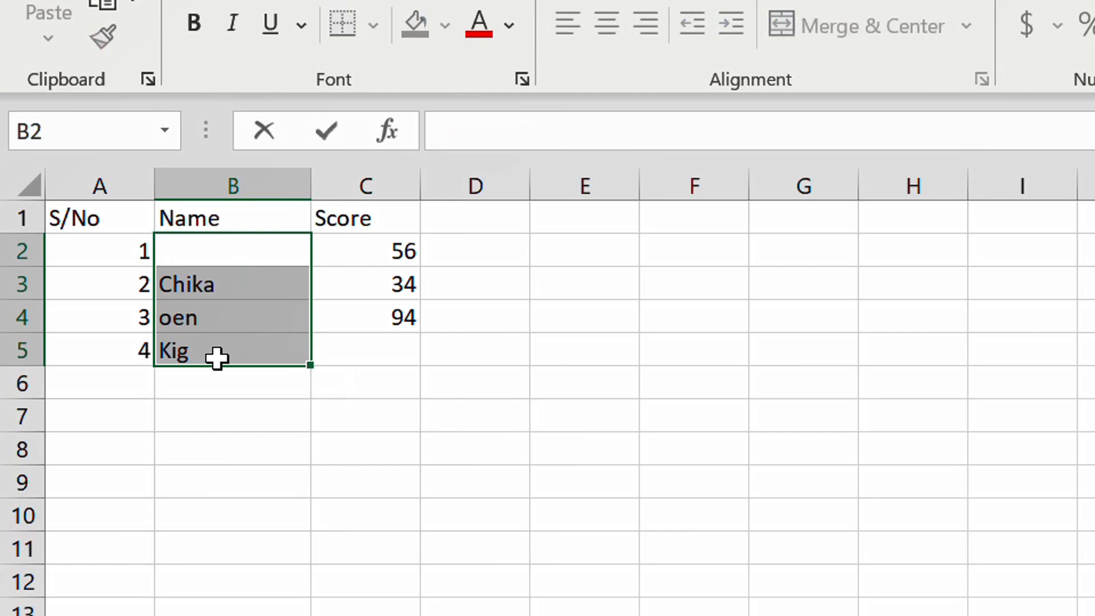
pyautogui.hotkey('ctrl', 'Return')
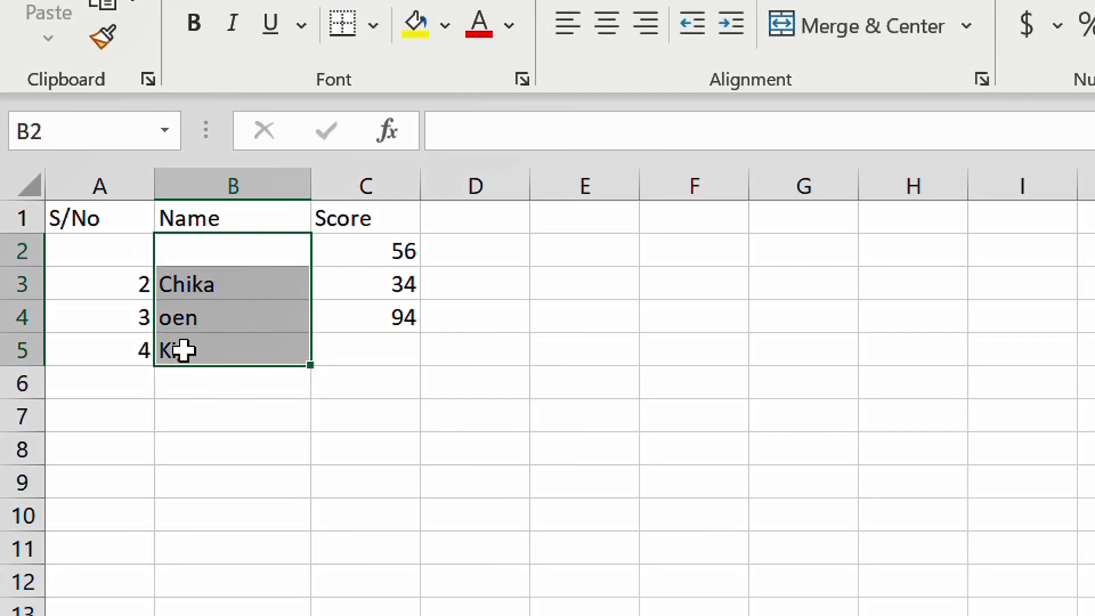
pyautogui.press('Delete')
pyautogui.click(406, 413)
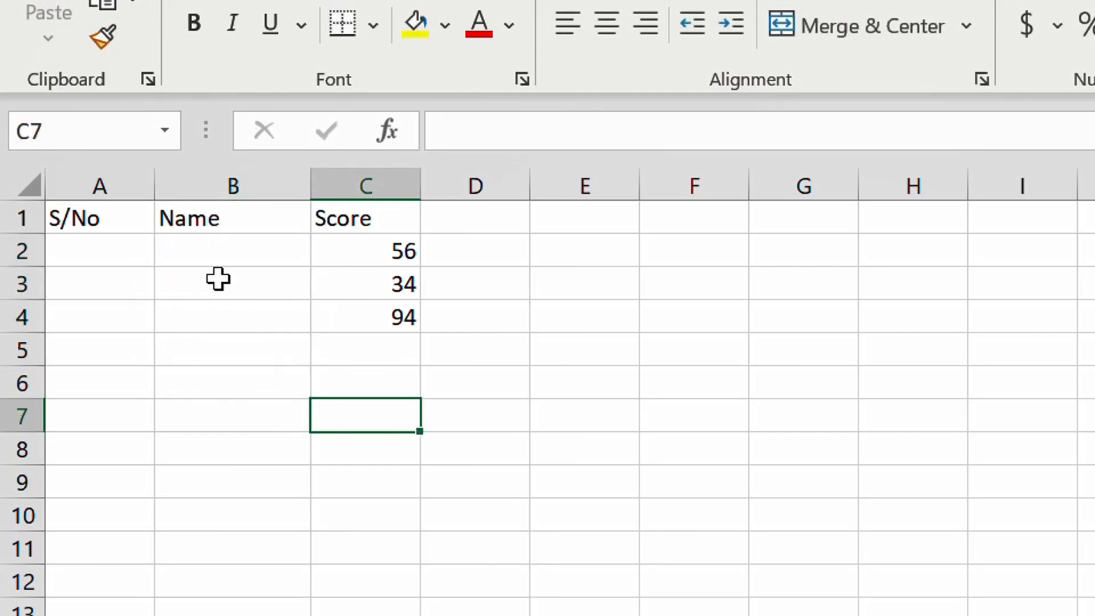
# Enter Whatever as the first entry under the Name header in B2
pyautogui.click(200, 256)
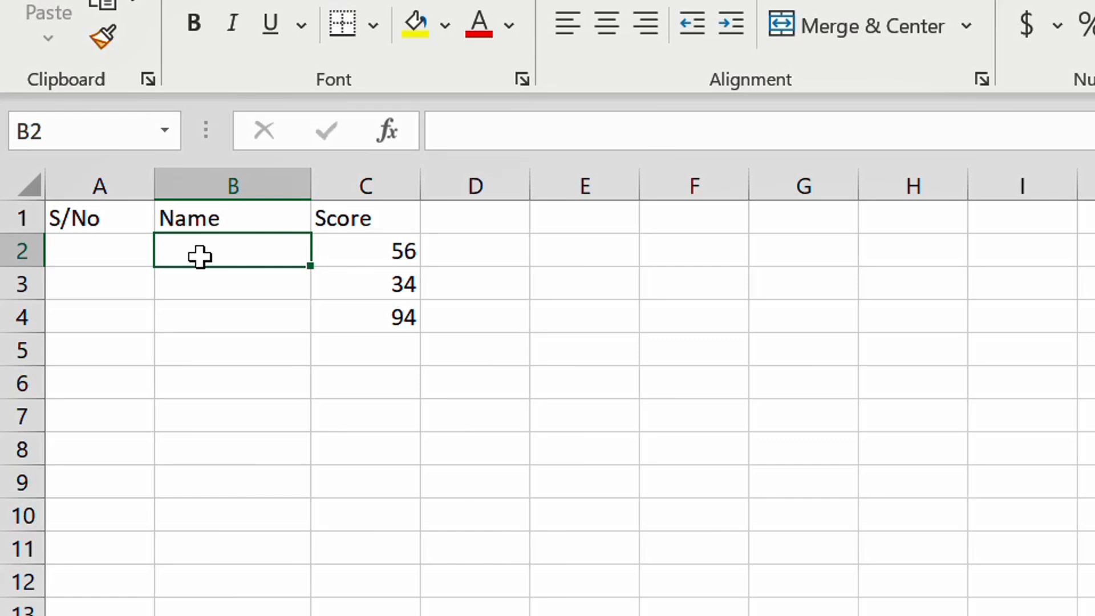
pyautogui.write('Whaterv')
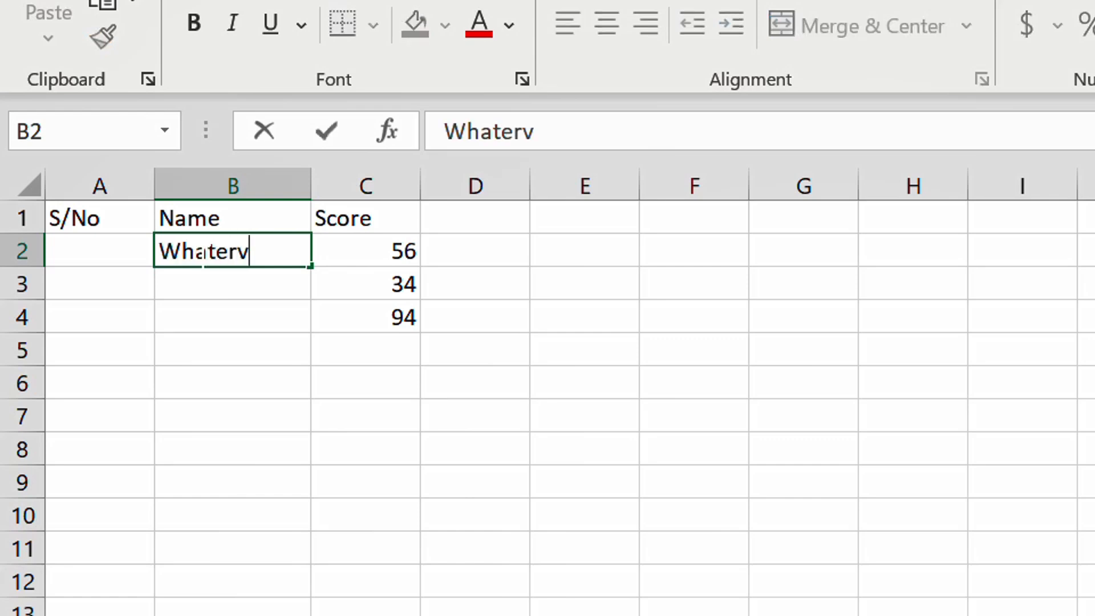
pyautogui.press('BackSpace')
pyautogui.press('BackSpace')
pyautogui.write('ver')
pyautogui.press('Return')
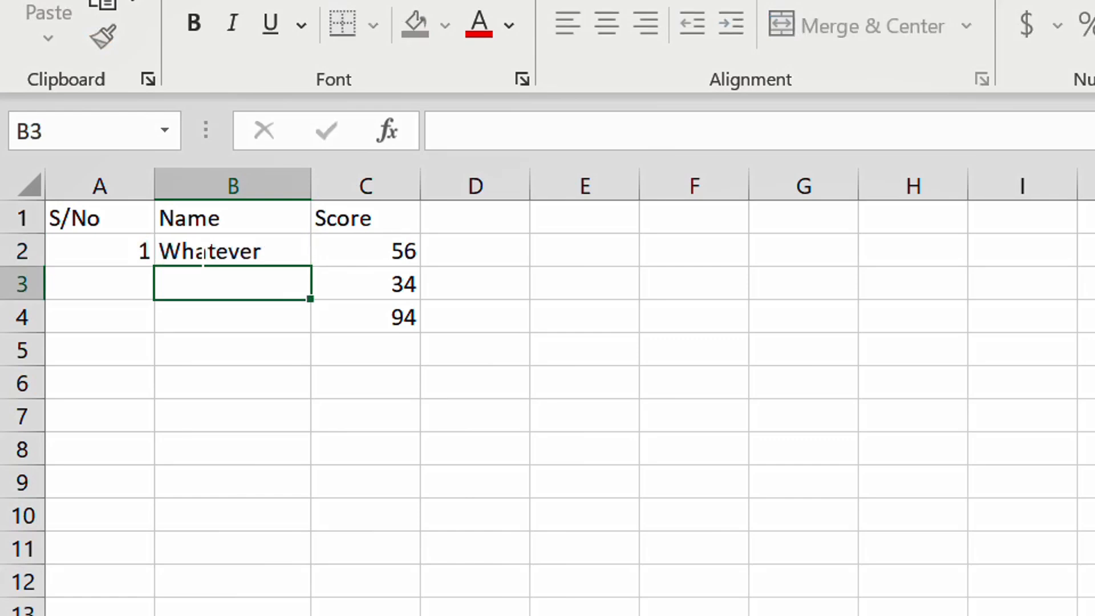
# Enter the sample entries whp, eidfn, sdjbda] and adbdka'a in B3 through B6
pyautogui.write('whp')
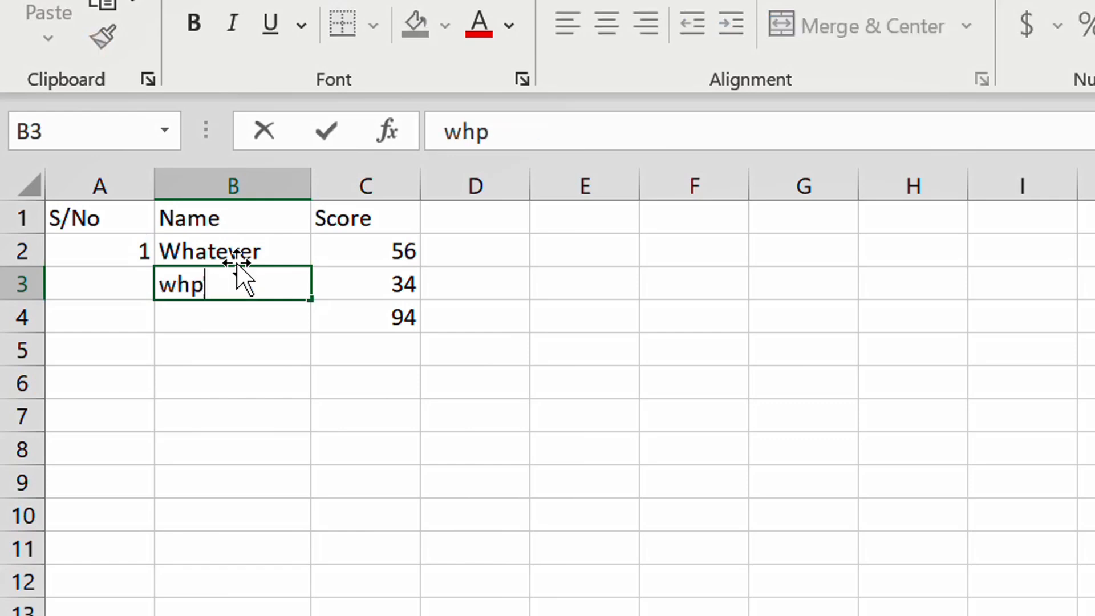
pyautogui.press('Return')
pyautogui.write('eidfn')
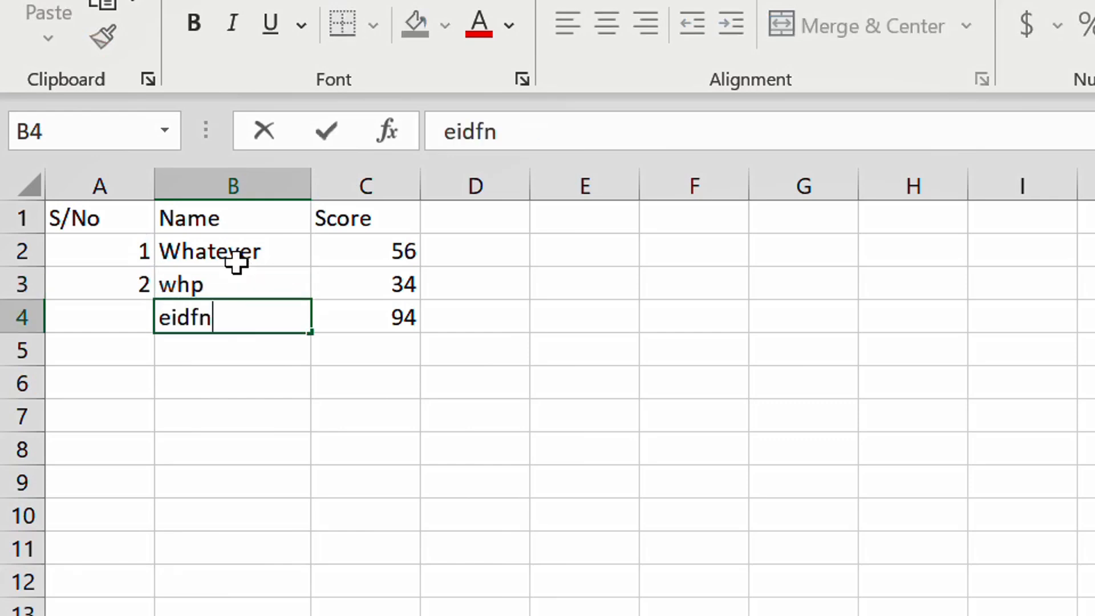
pyautogui.press('Return')
pyautogui.write('sdjbda]')
pyautogui.press('Return')
pyautogui.write("adbdka'a")
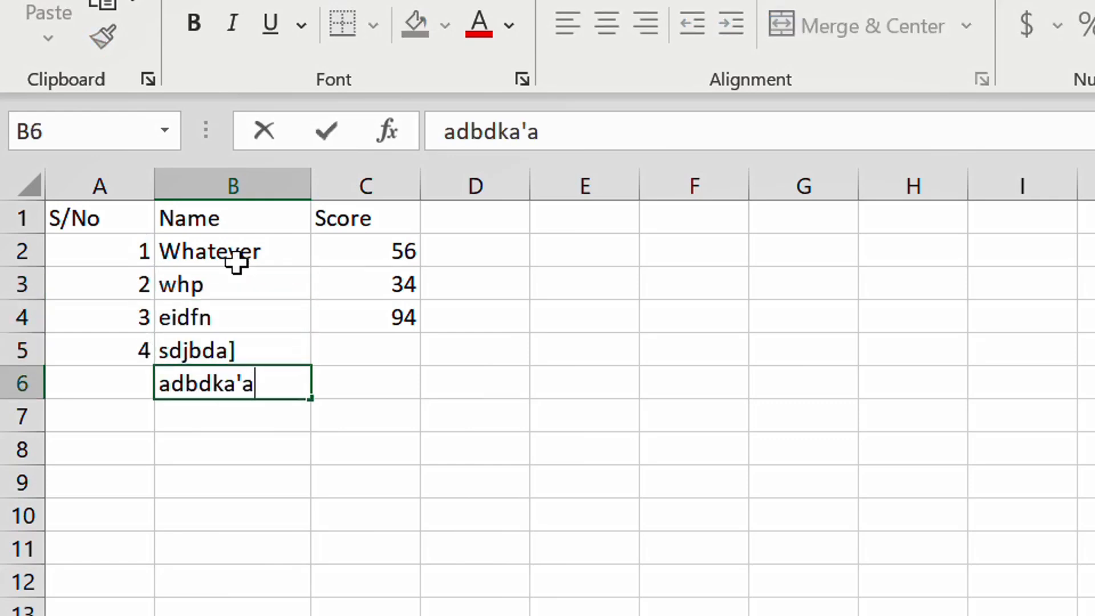
pyautogui.press('Return')
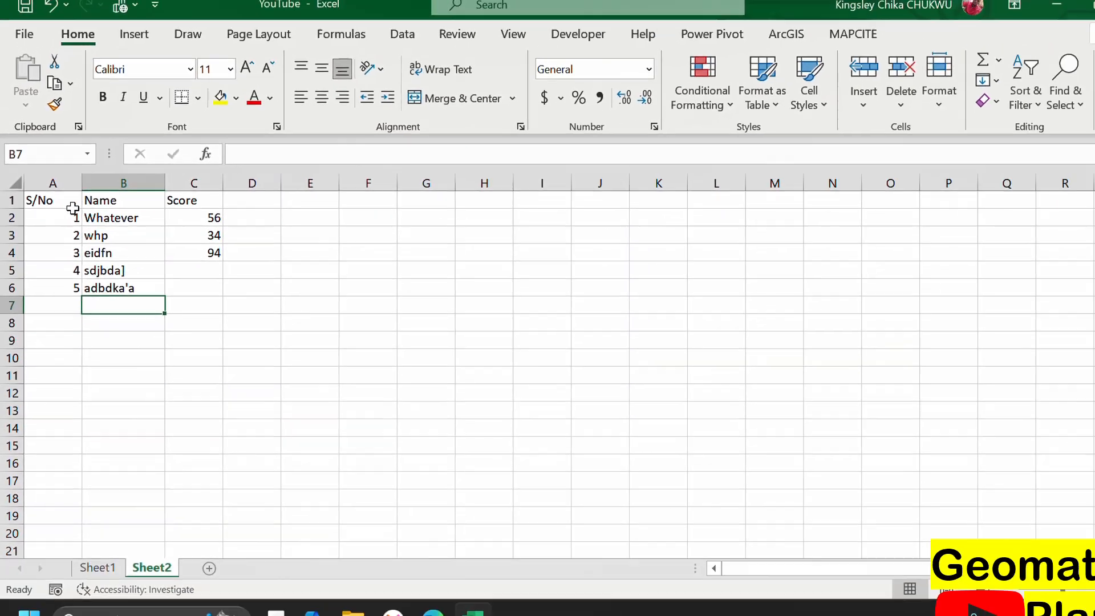
# Check the copied numbering formulas in the S/No column, including those in A5 and A6
pyautogui.click(107, 222)
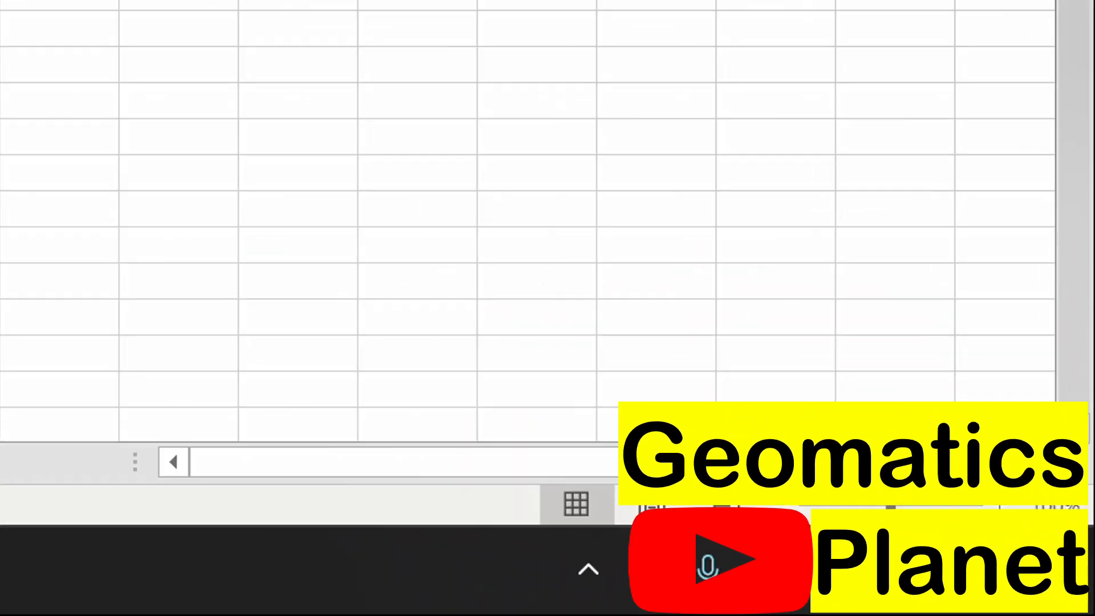
pyautogui.click(38, 244)
pyautogui.click(55, 267)
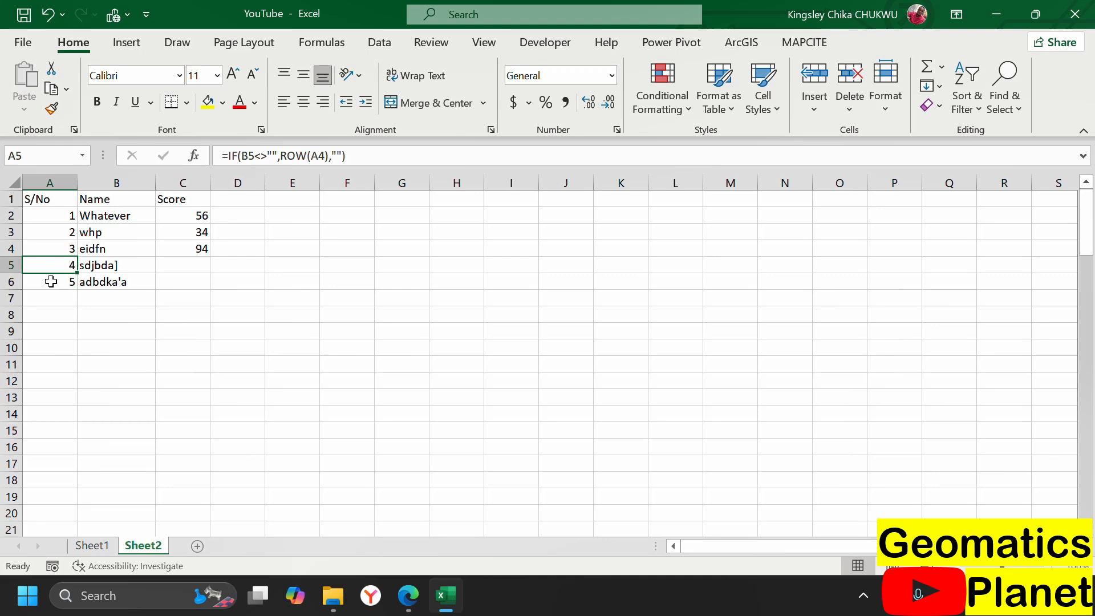
pyautogui.click(51, 282)
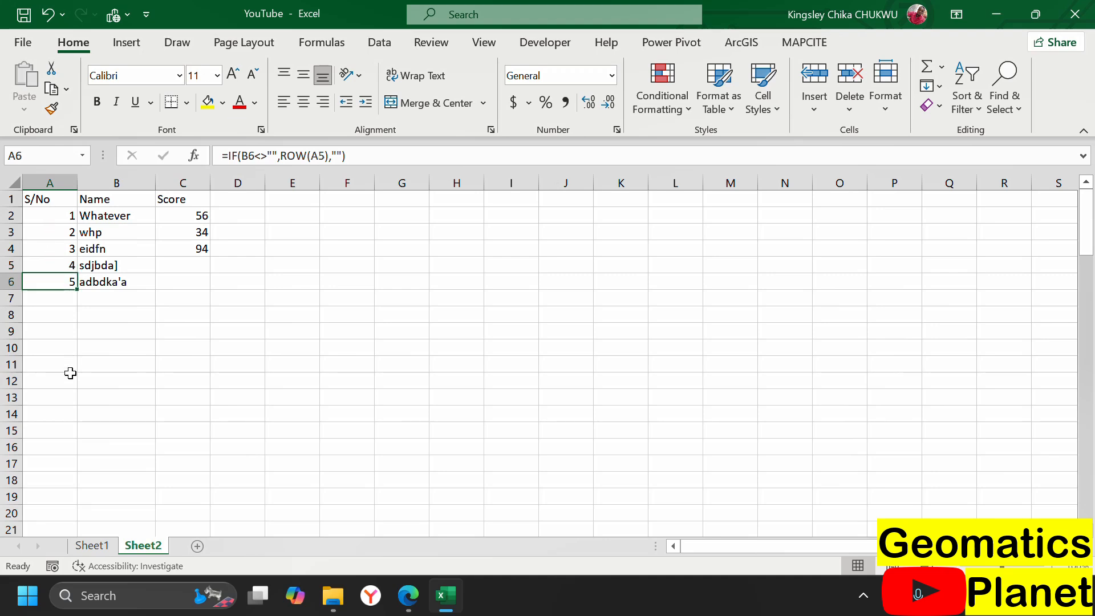